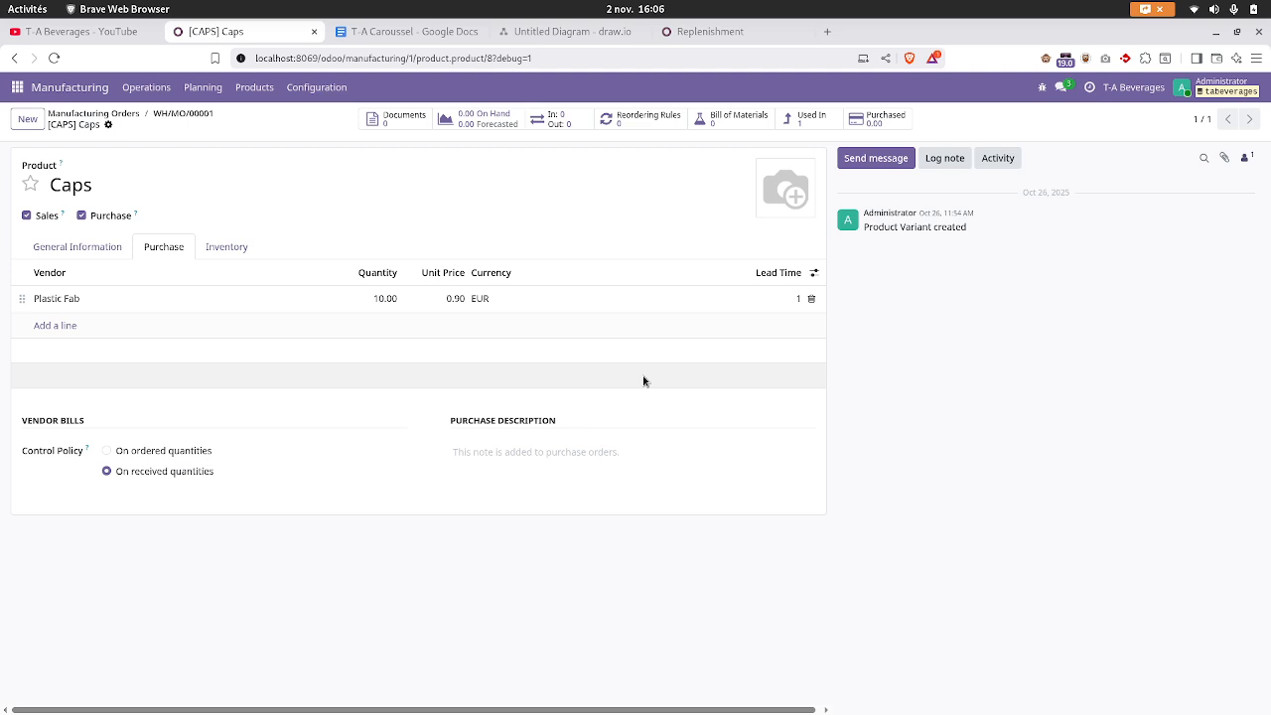
- Switch to the T-A case study document in Google Docs and read the section on the legacy system's problem
key(ctrl+Tab)
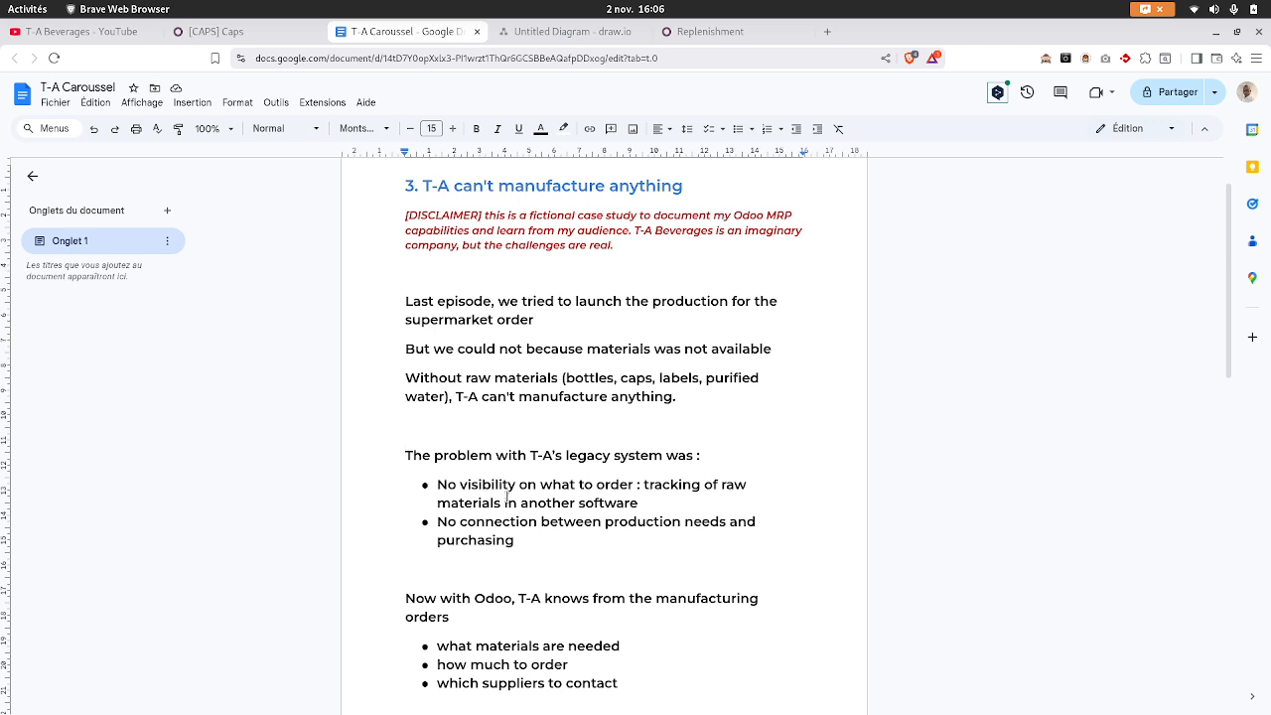
triple_click(480, 454)
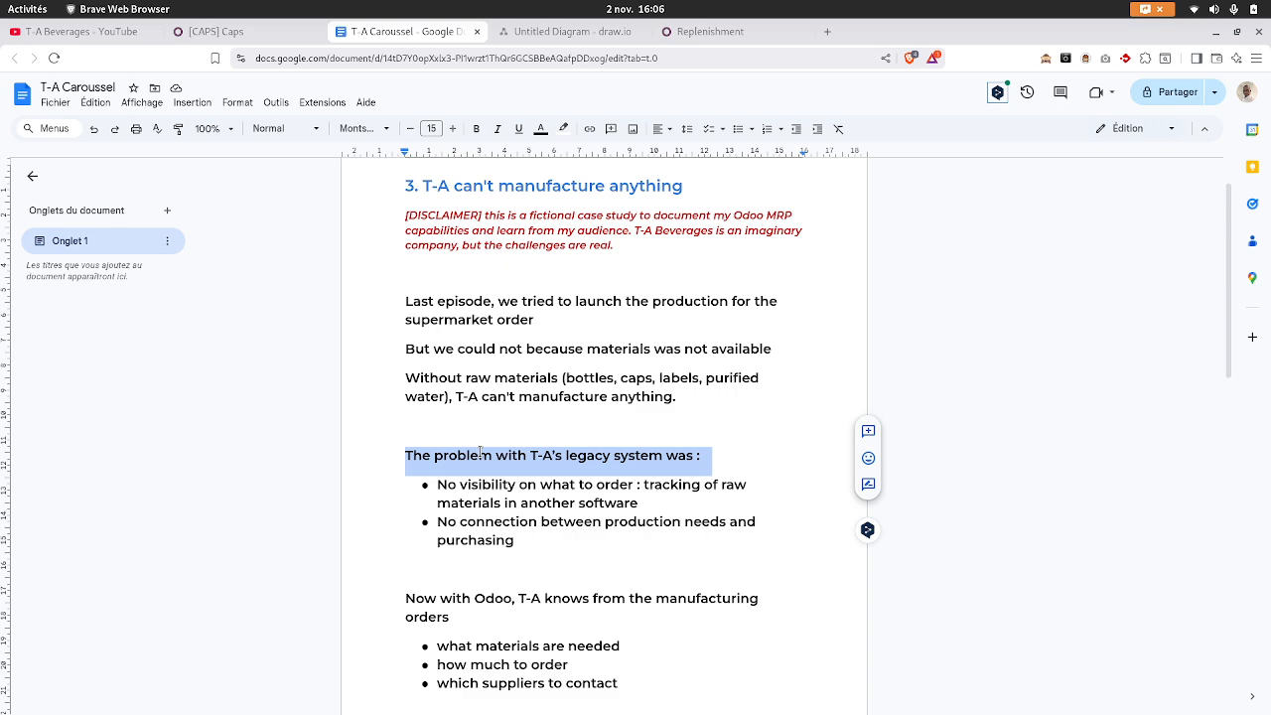
click(510, 501)
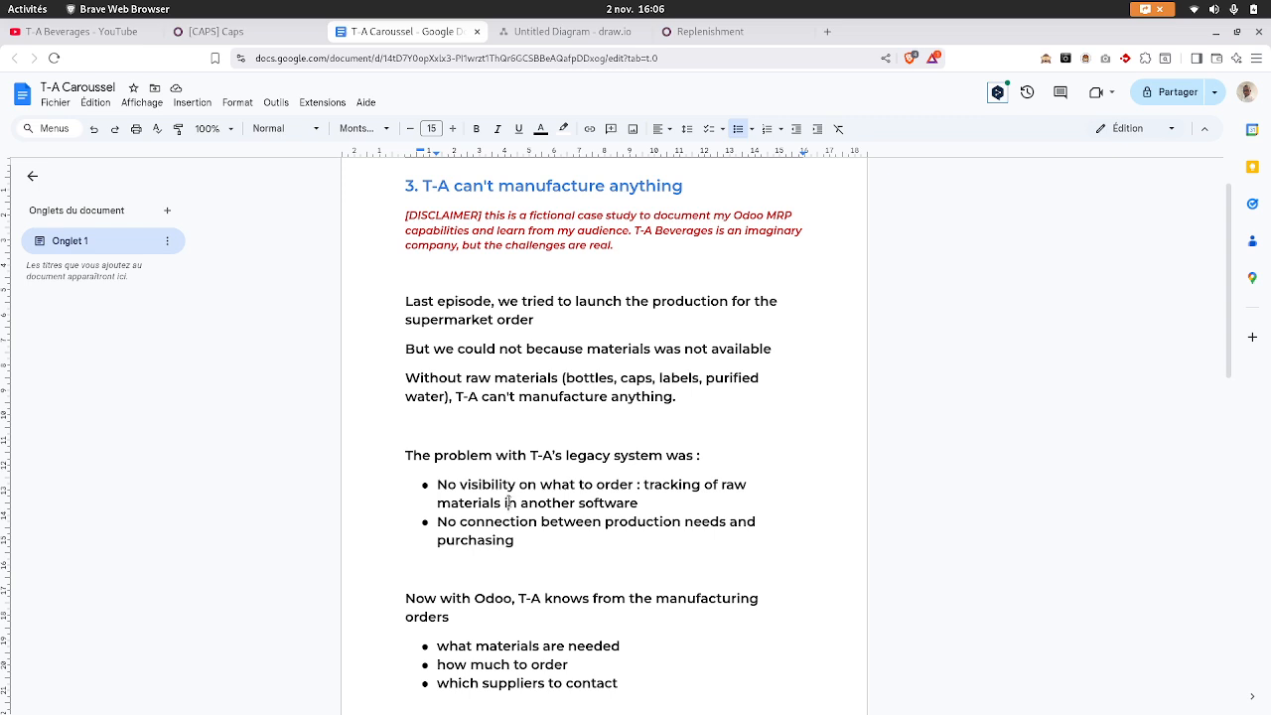
- Back in Odoo, open the Caps component from the 1L bottle water manufacturing order and view its purchase vendor details
key(ctrl+shift+Tab)
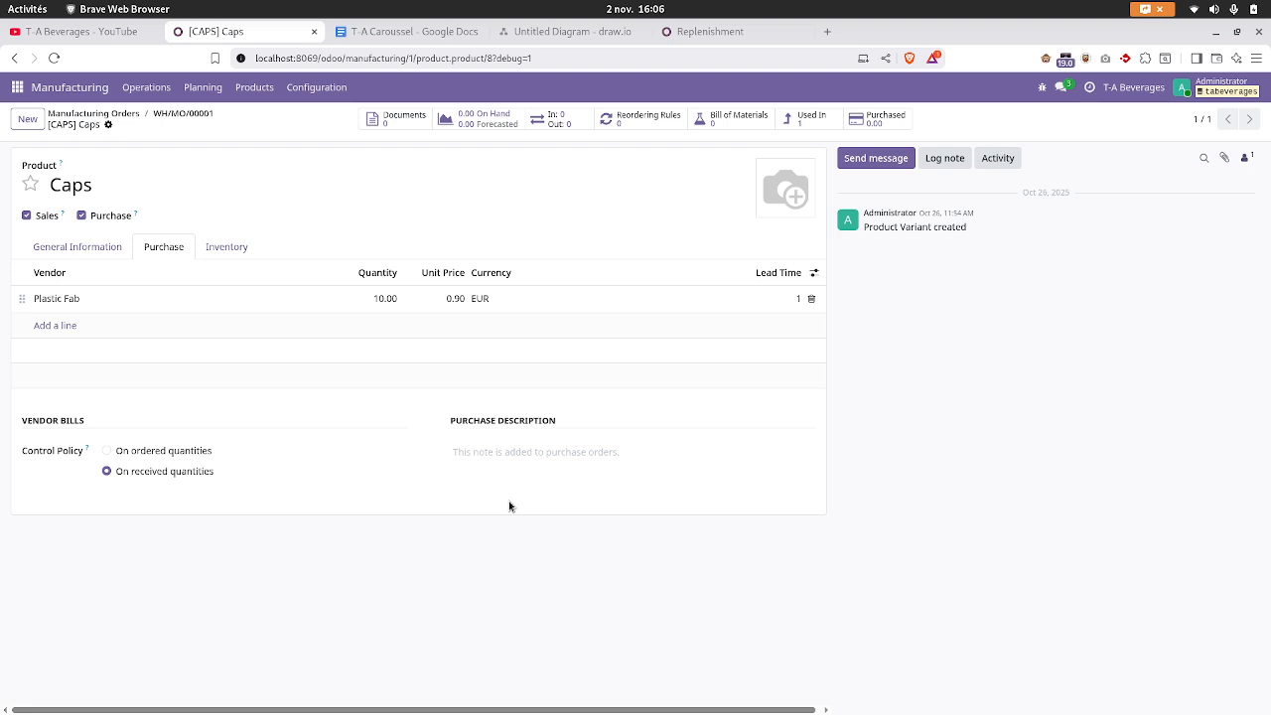
click(89, 246)
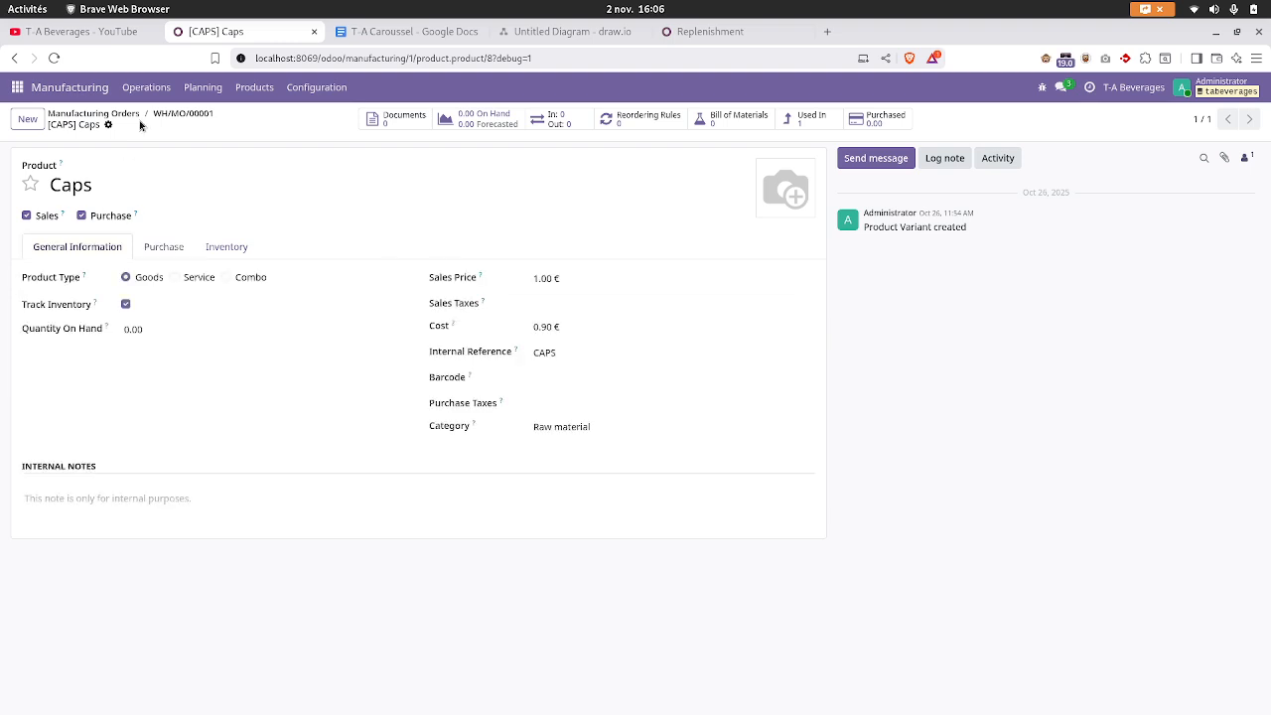
click(164, 115)
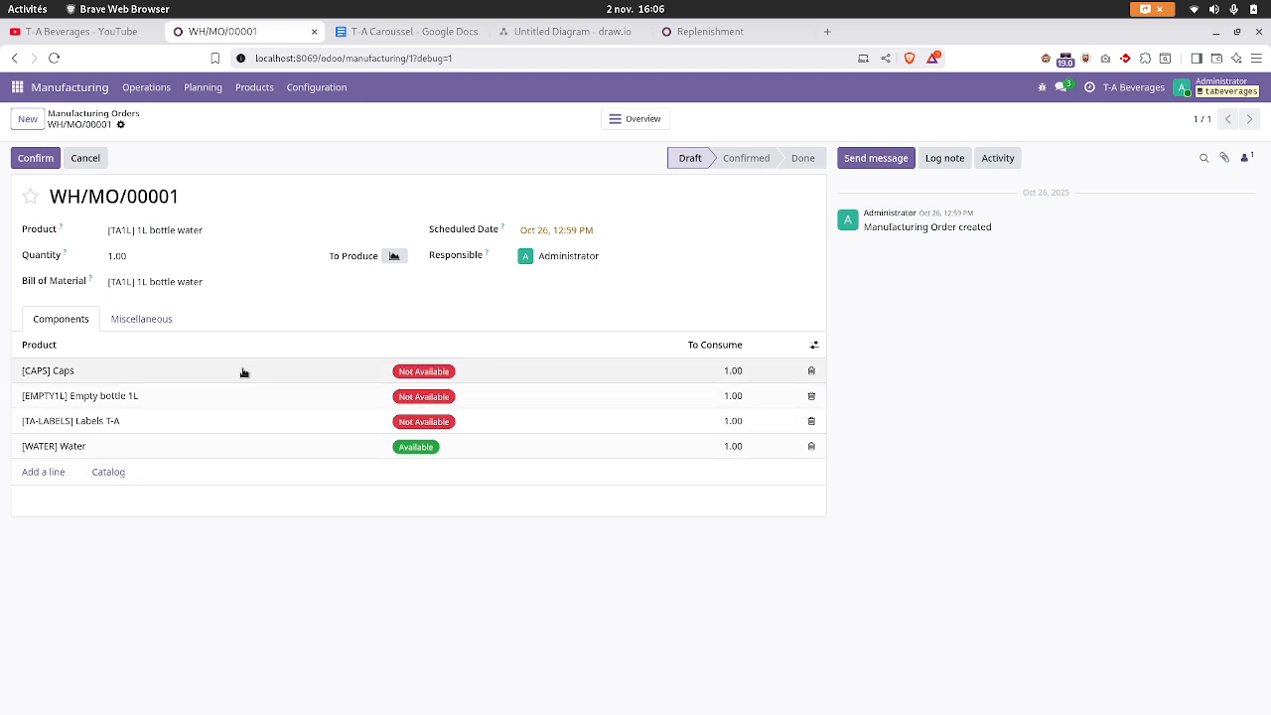
click(171, 371)
click(382, 373)
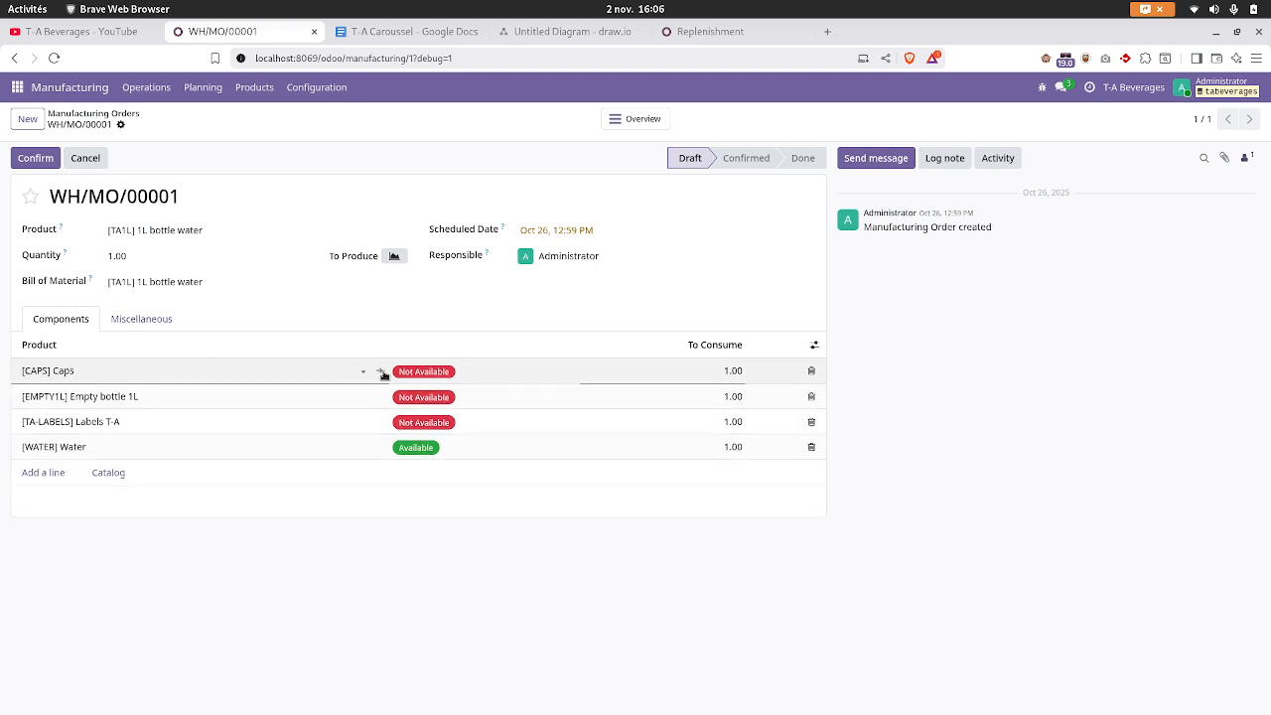
click(165, 247)
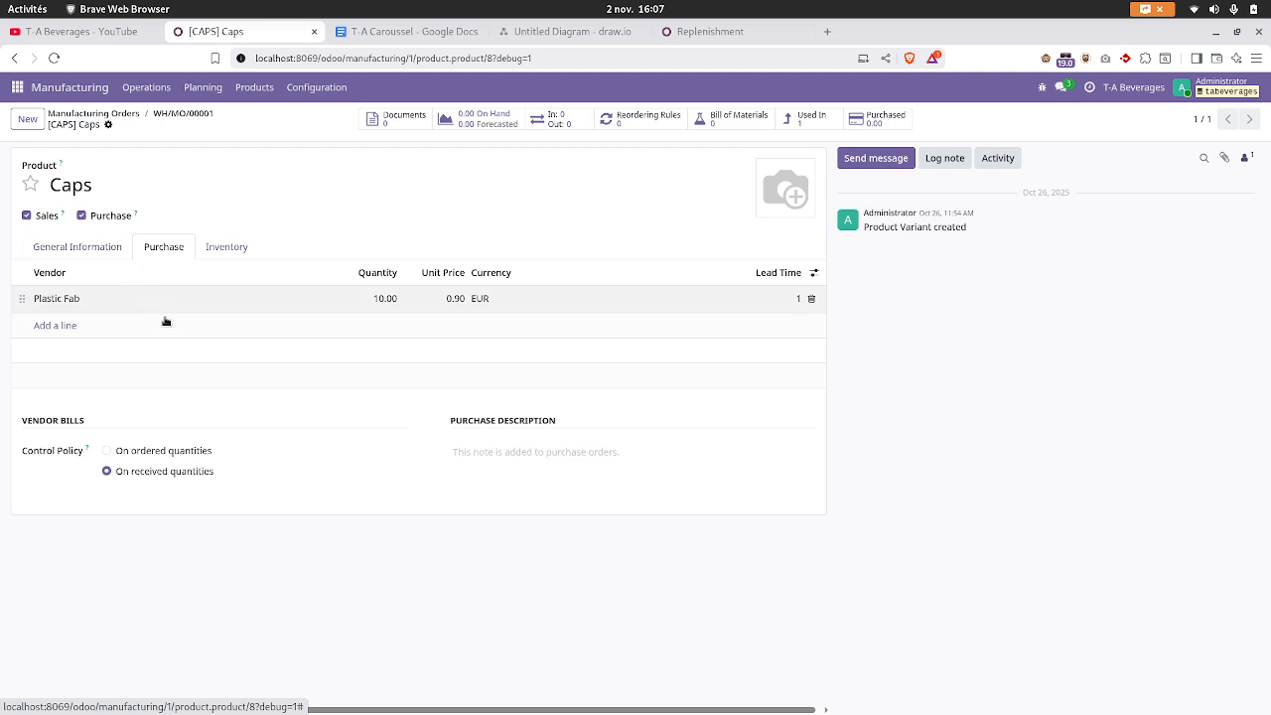
- Switch to the draw.io diagram and examine the flow from Replenish to Start production
click(544, 32)
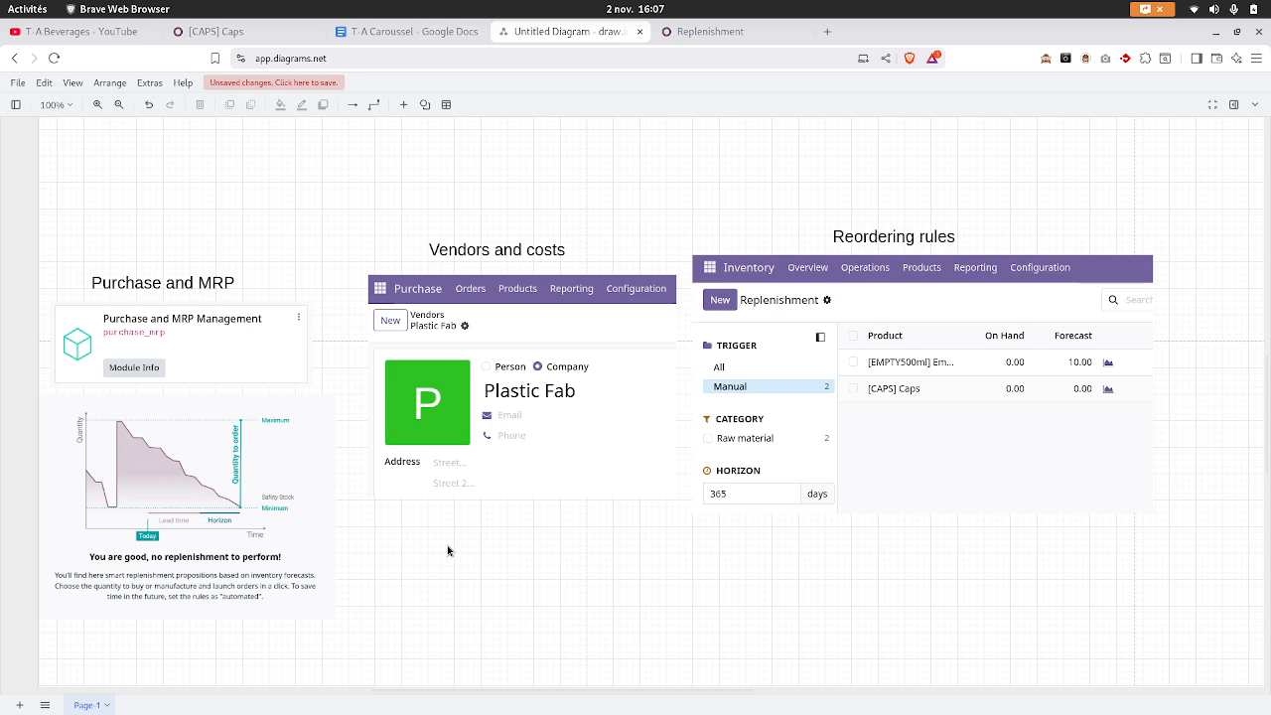
scroll(447, 550, down, 5)
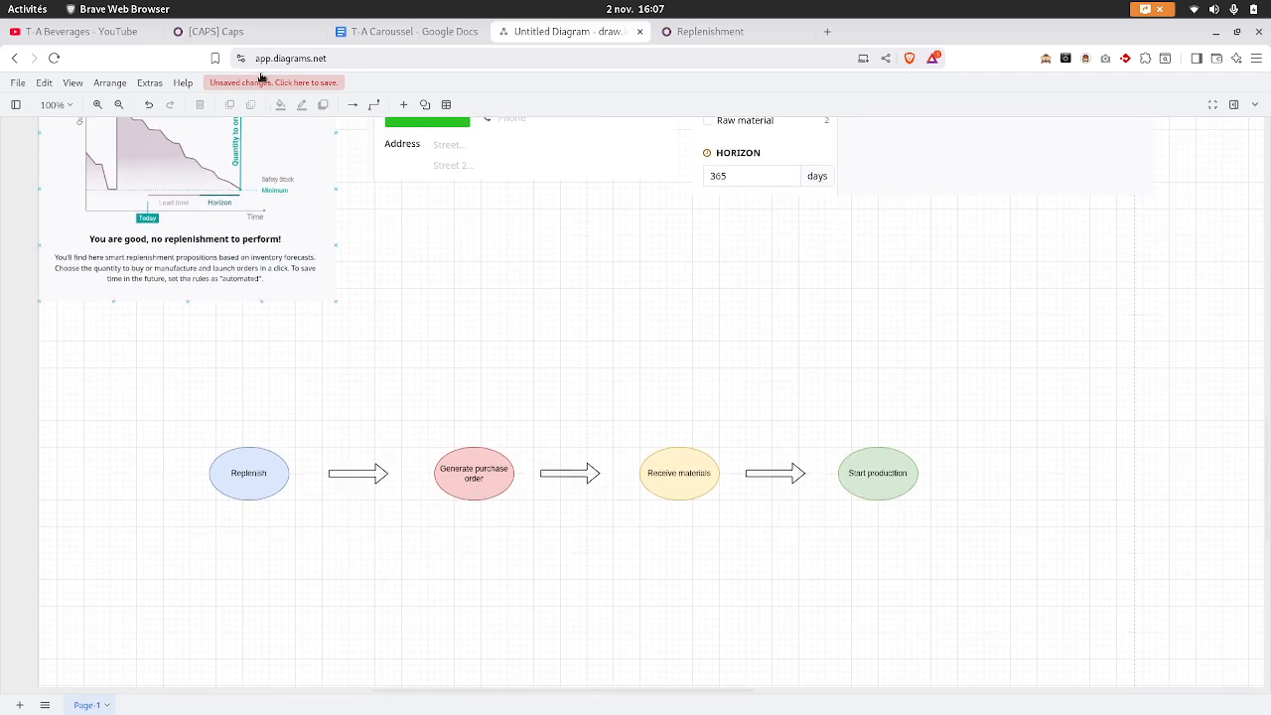
- Return to Odoo and open the overview of the 1L bottle water manufacturing order to check its components' status
click(205, 32)
click(177, 116)
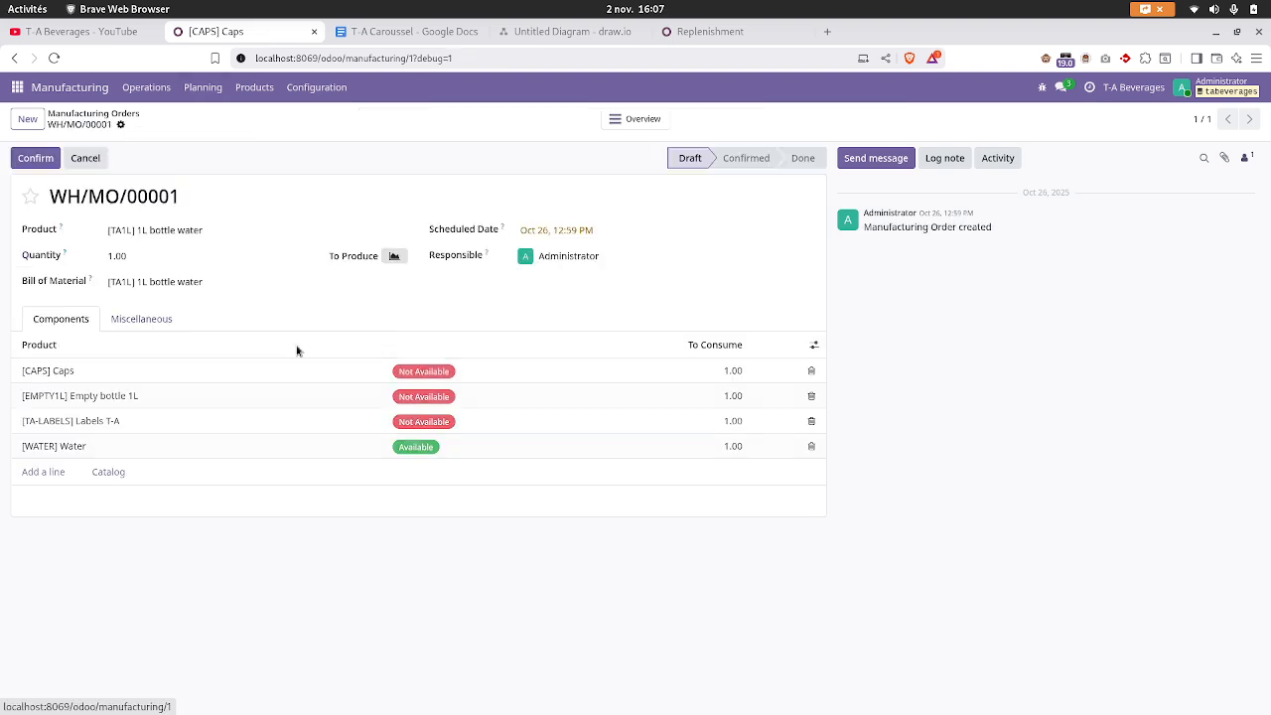
click(652, 118)
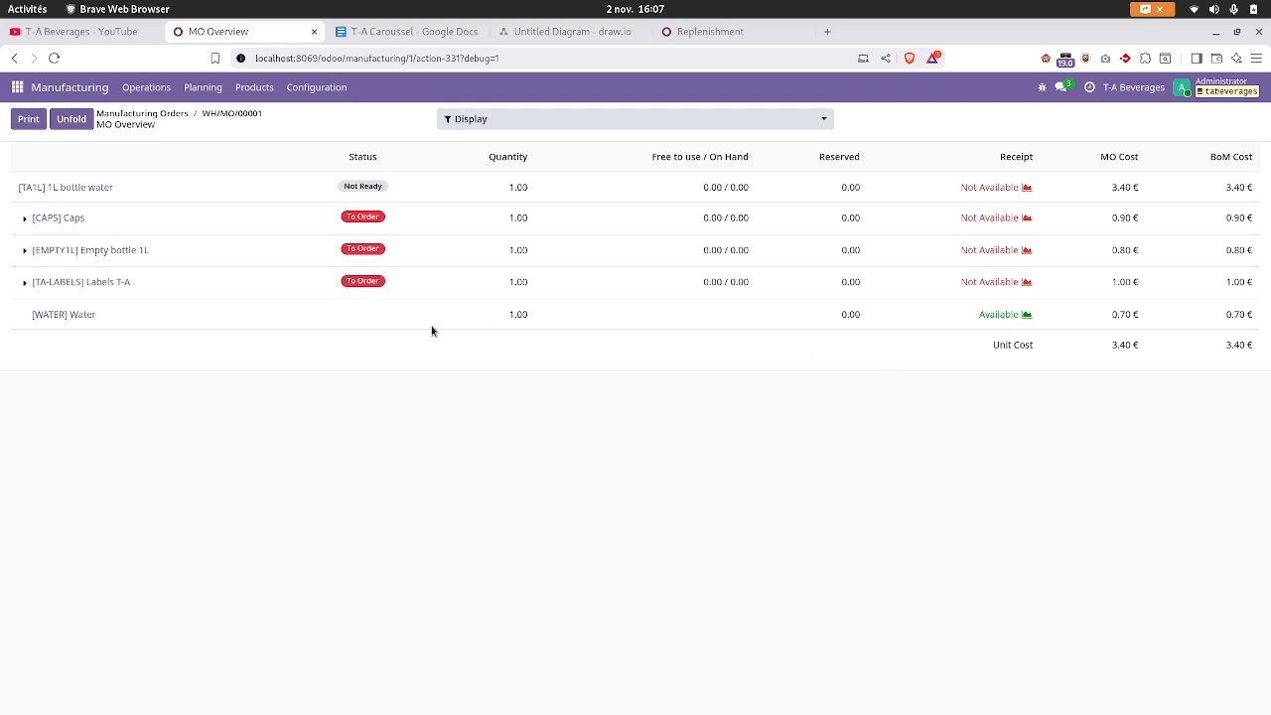
- Open the BoM overview of the 1L bottle water bill of materials and show its forecast information
click(129, 115)
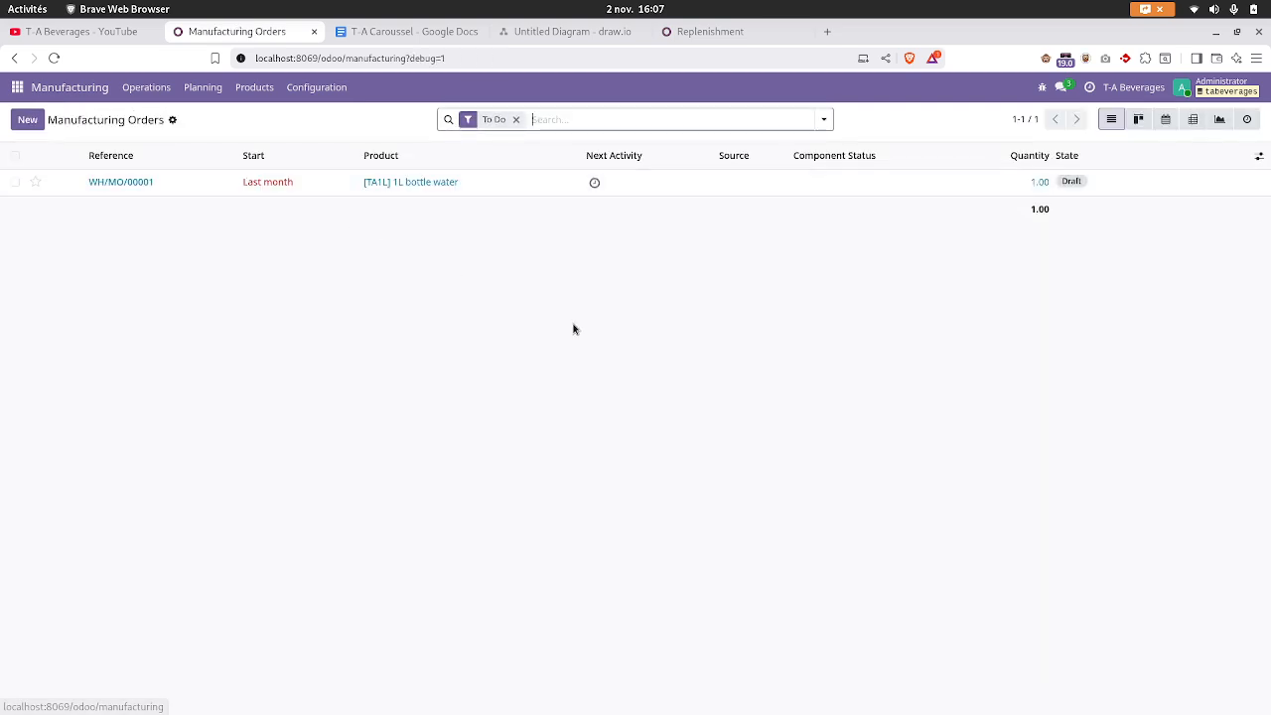
click(258, 89)
click(281, 140)
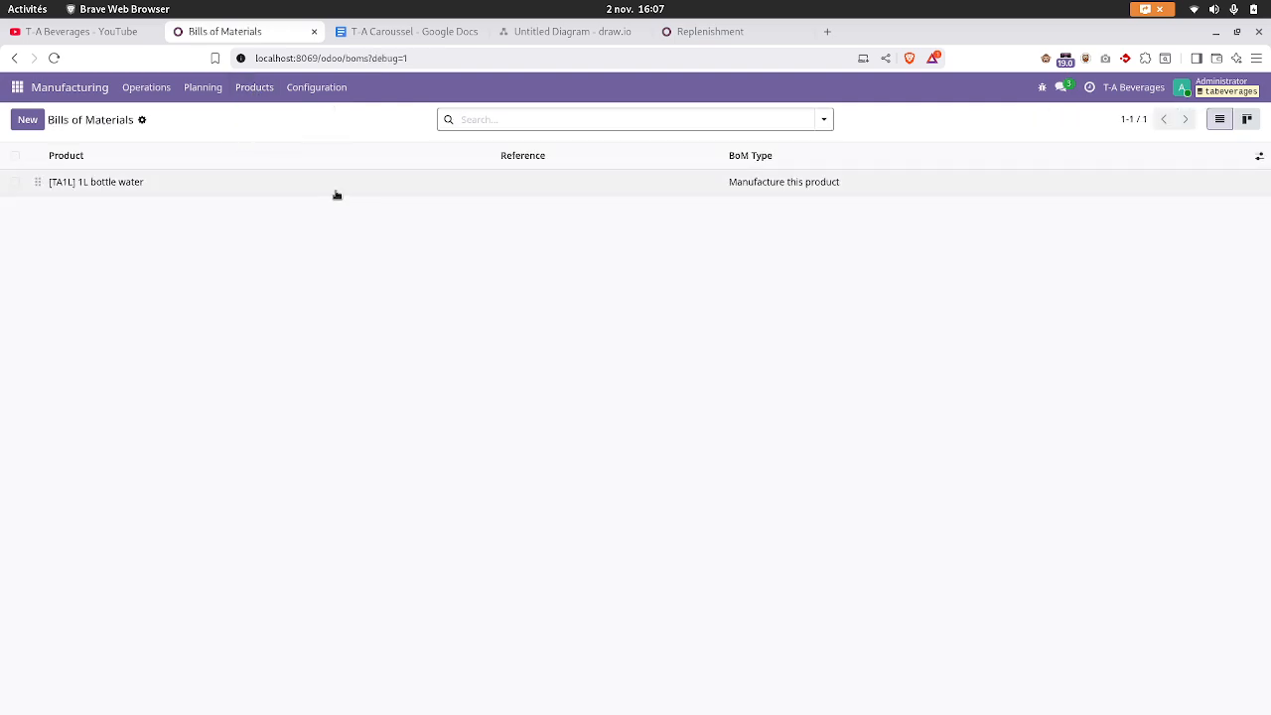
click(336, 191)
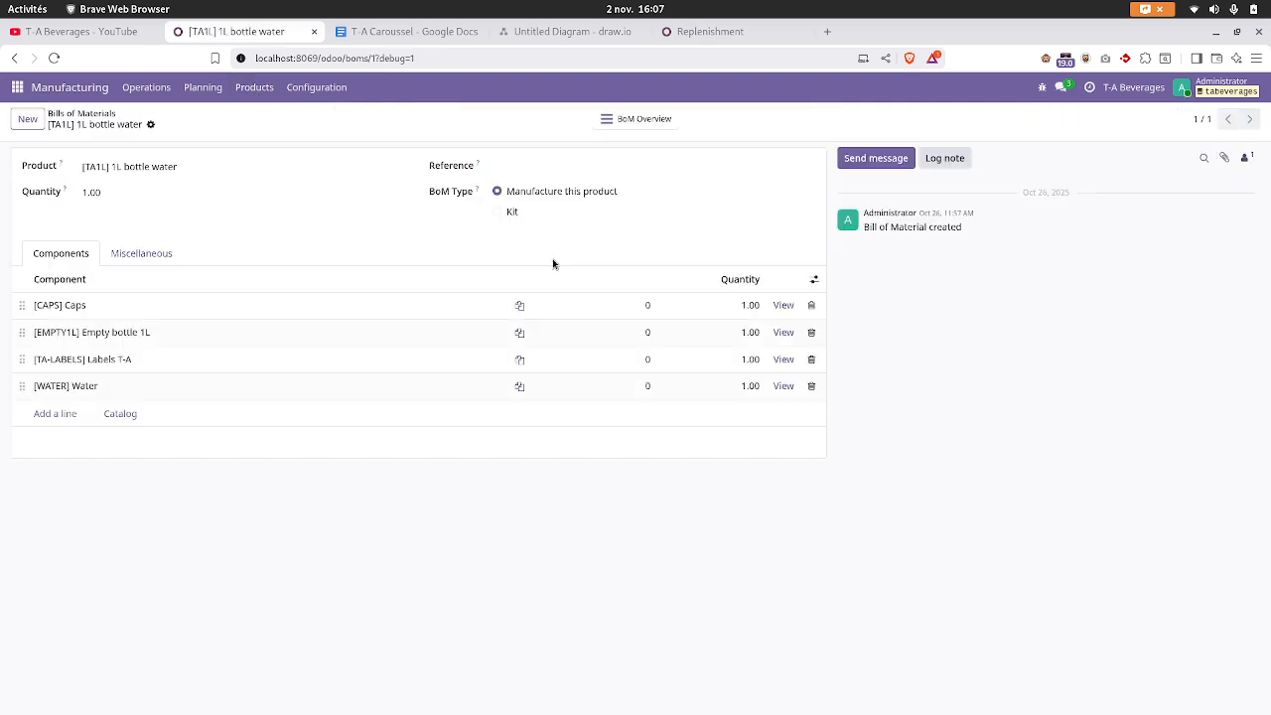
click(618, 123)
click(1214, 118)
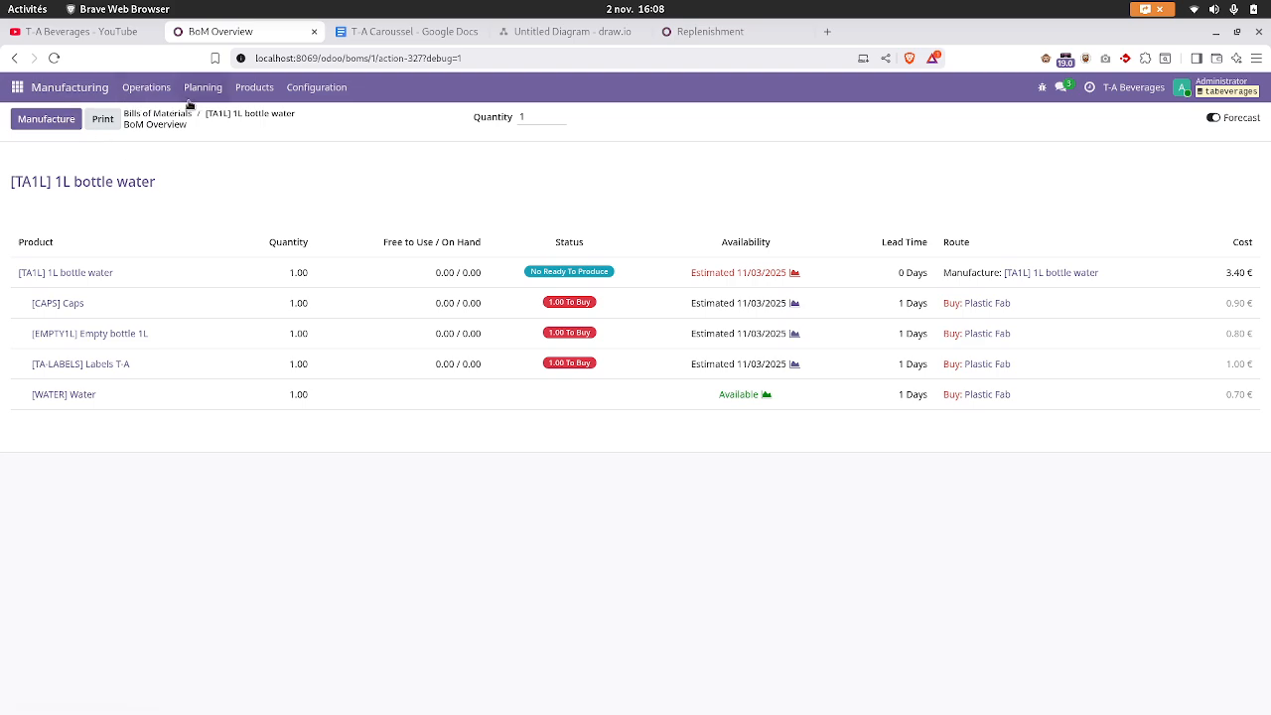
- Open the Caps product from the manufacturing products list and view its purchase vendor details
click(247, 91)
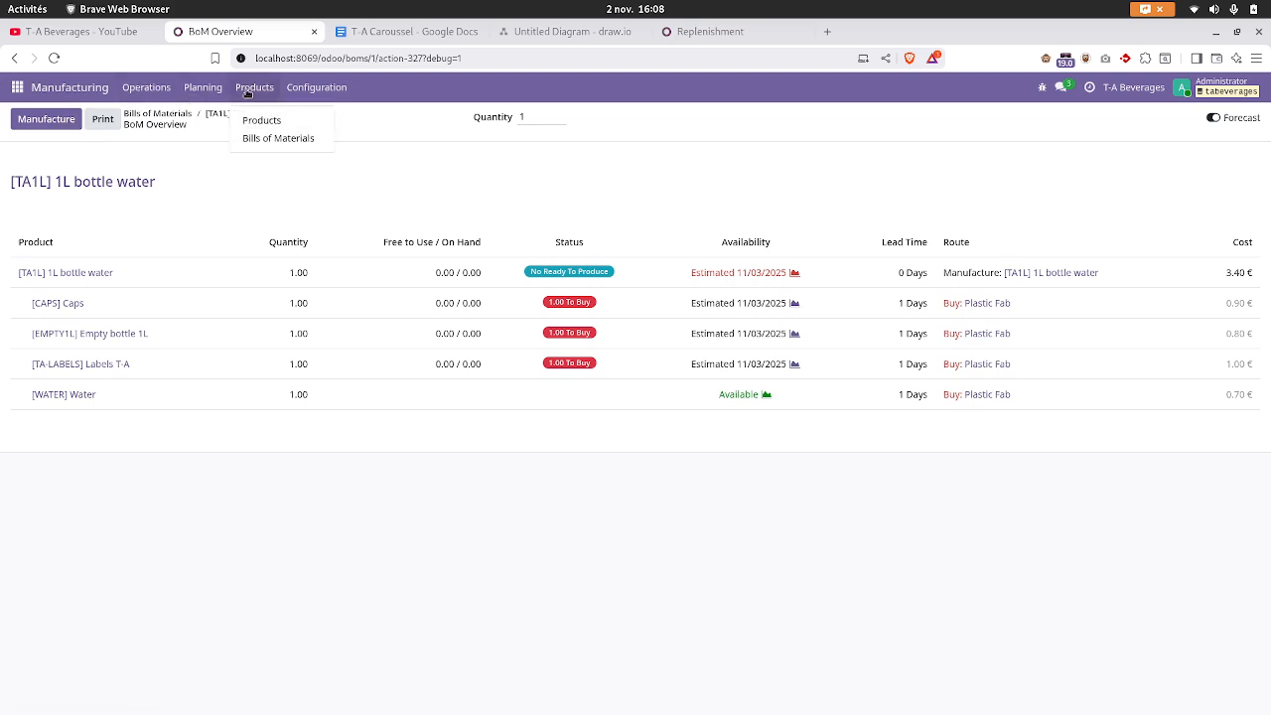
click(249, 120)
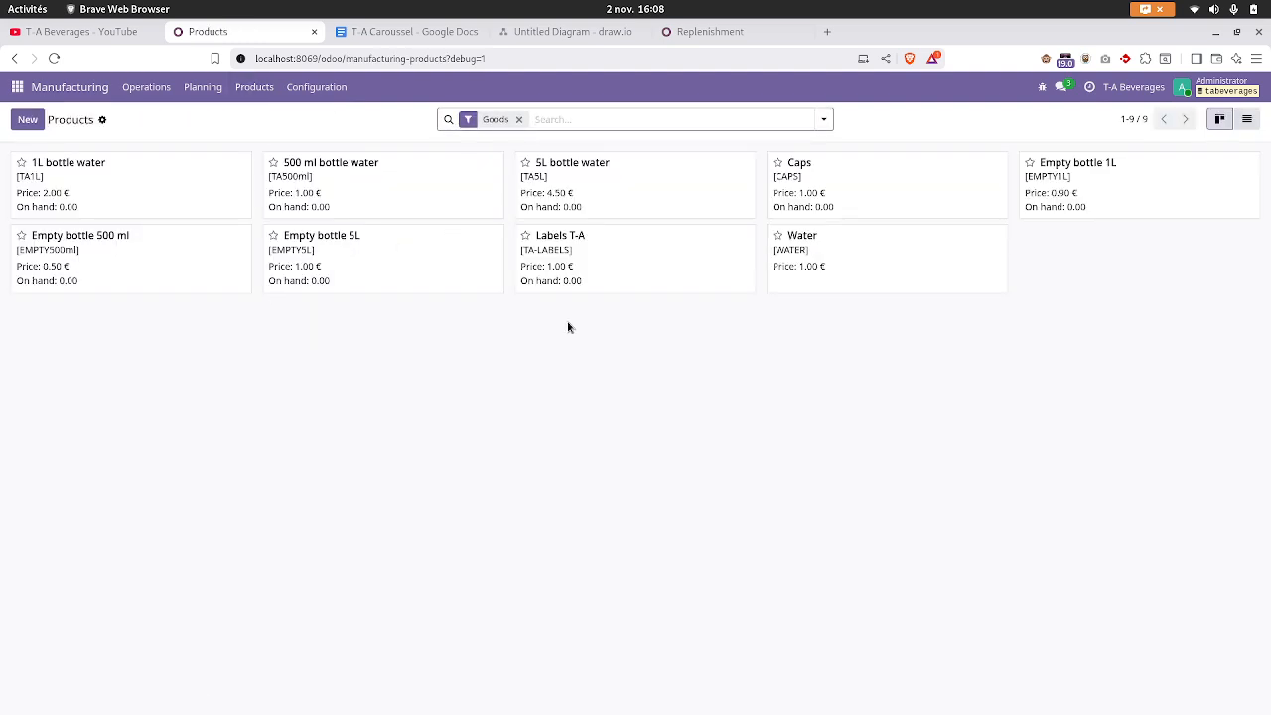
click(863, 187)
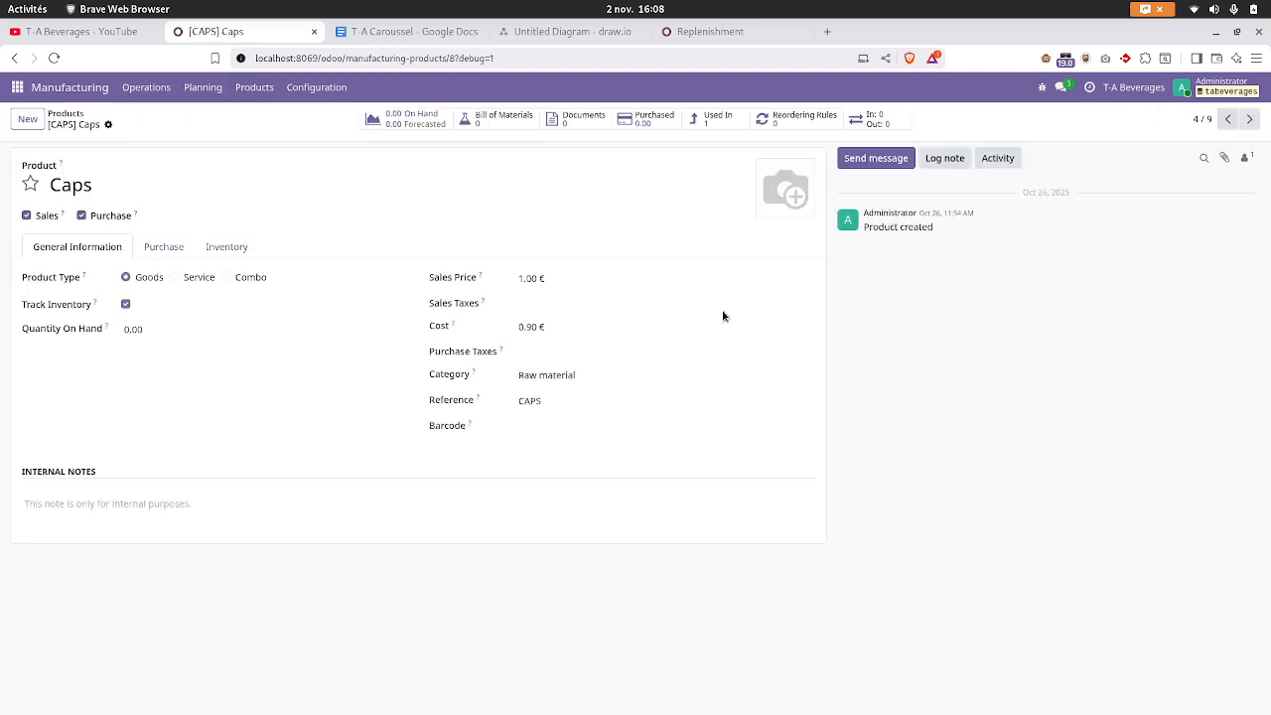
click(163, 248)
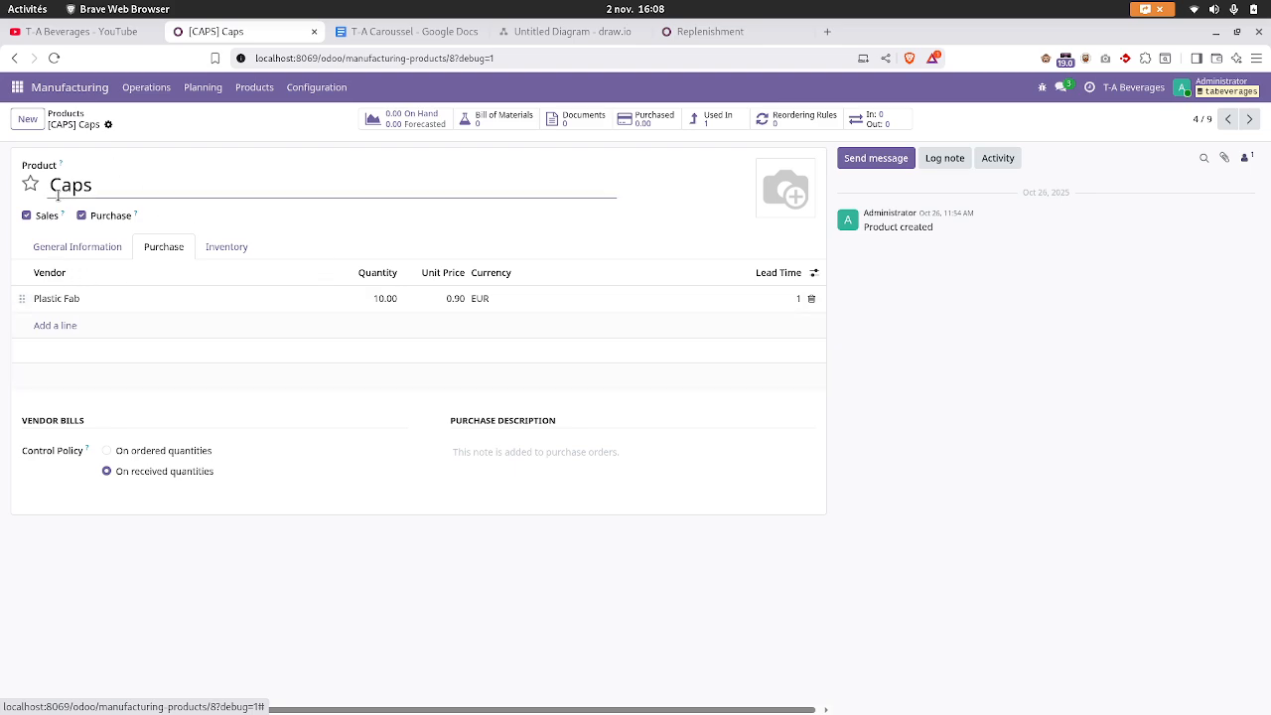
- Start a replenishment of Caps with Buy as the preferred route, and close it without confirming
click(109, 126)
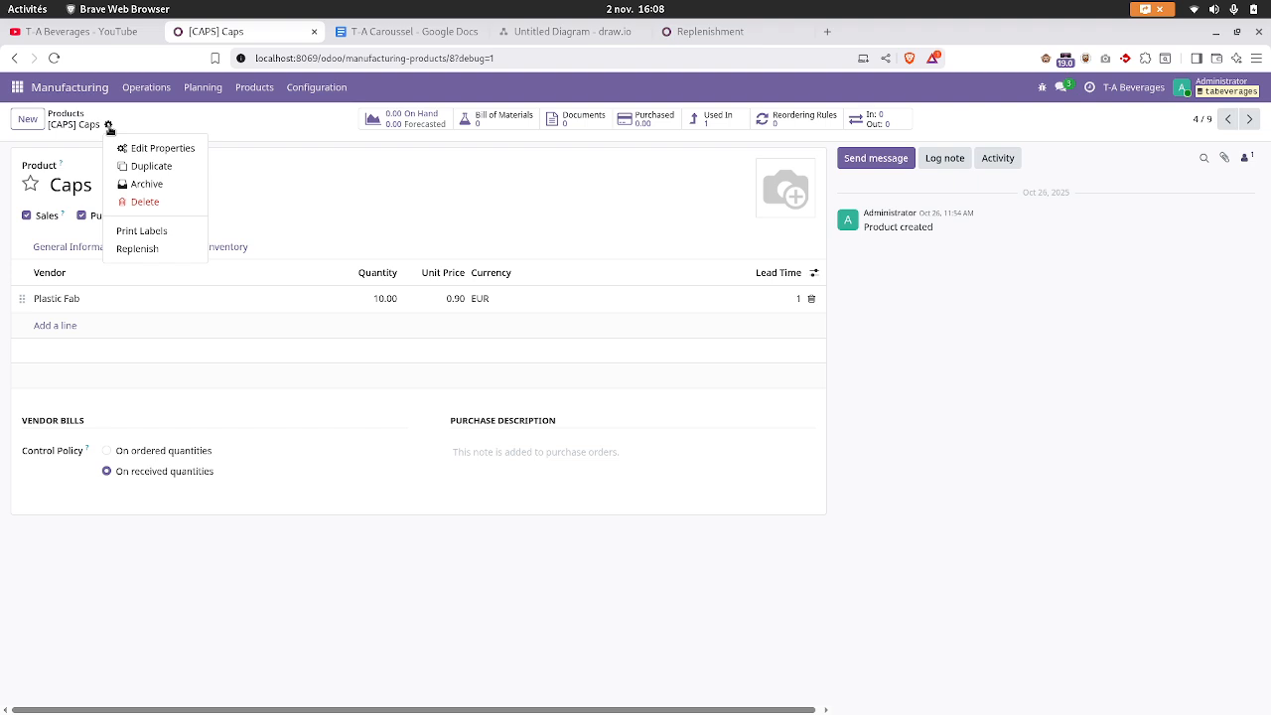
click(146, 254)
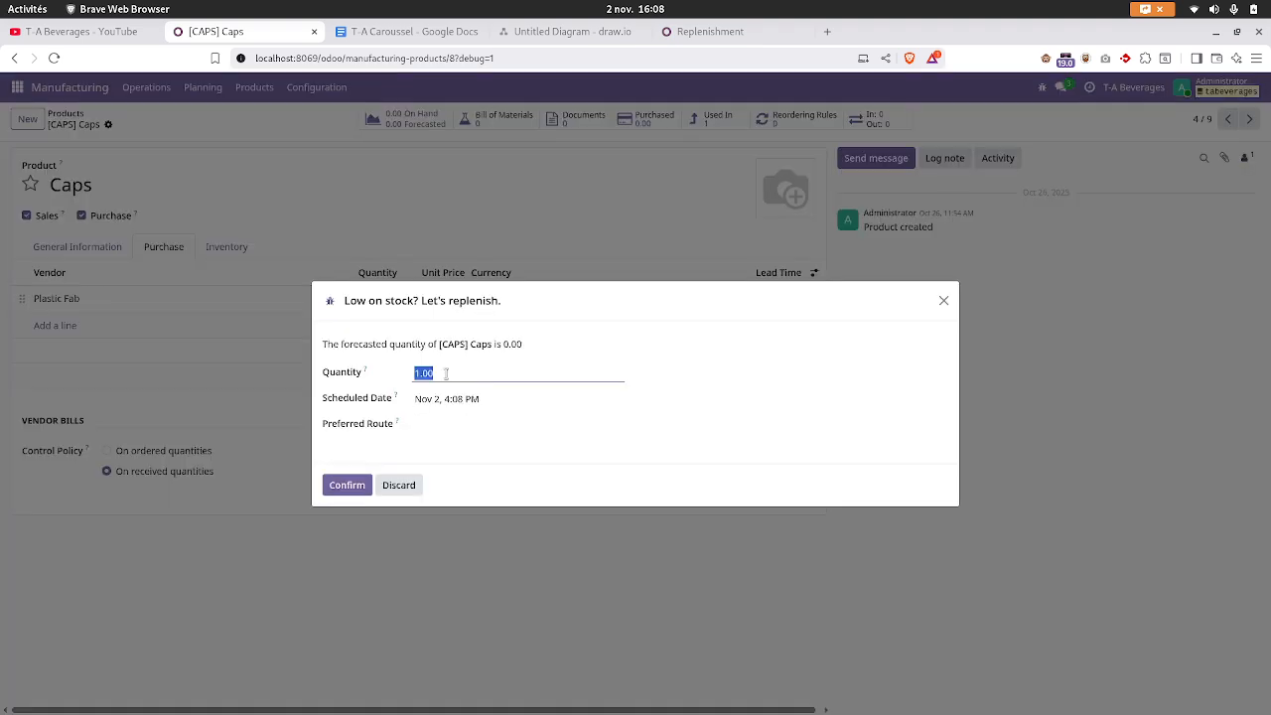
click(449, 425)
click(459, 448)
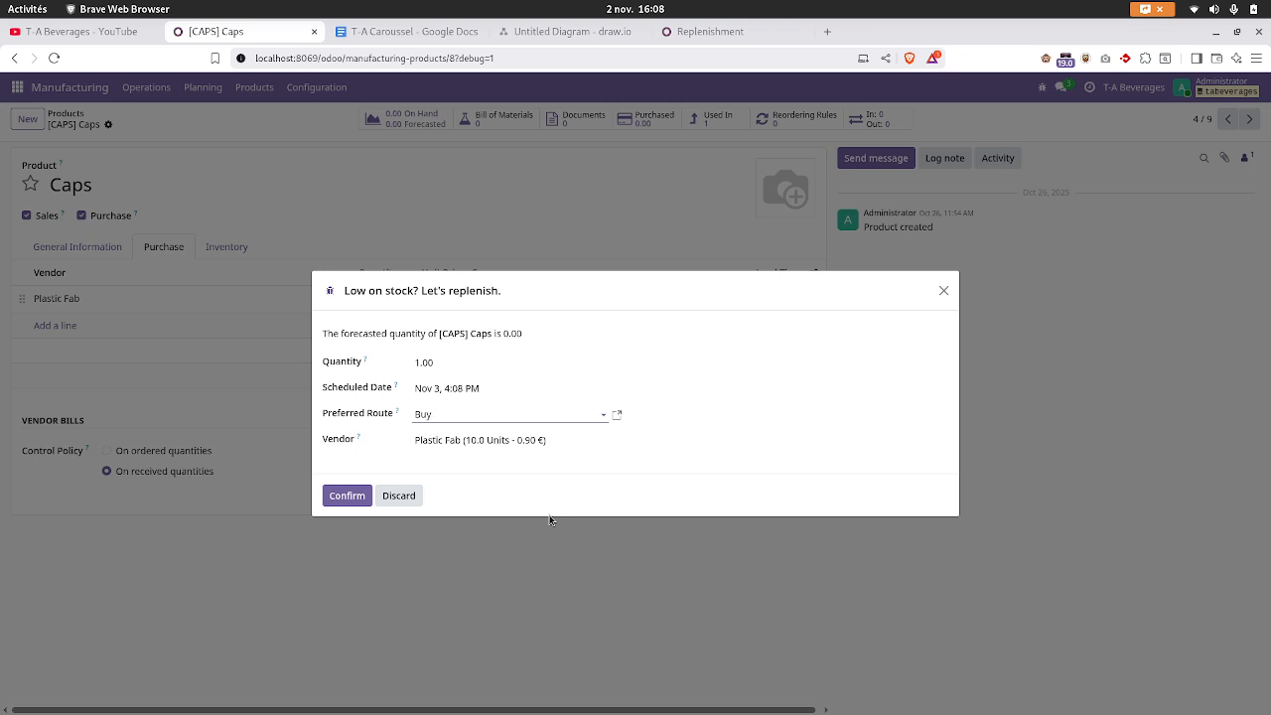
click(944, 290)
- Go to the Purchase app and open the Plastic Fab request for quotation to review its product lines
click(13, 88)
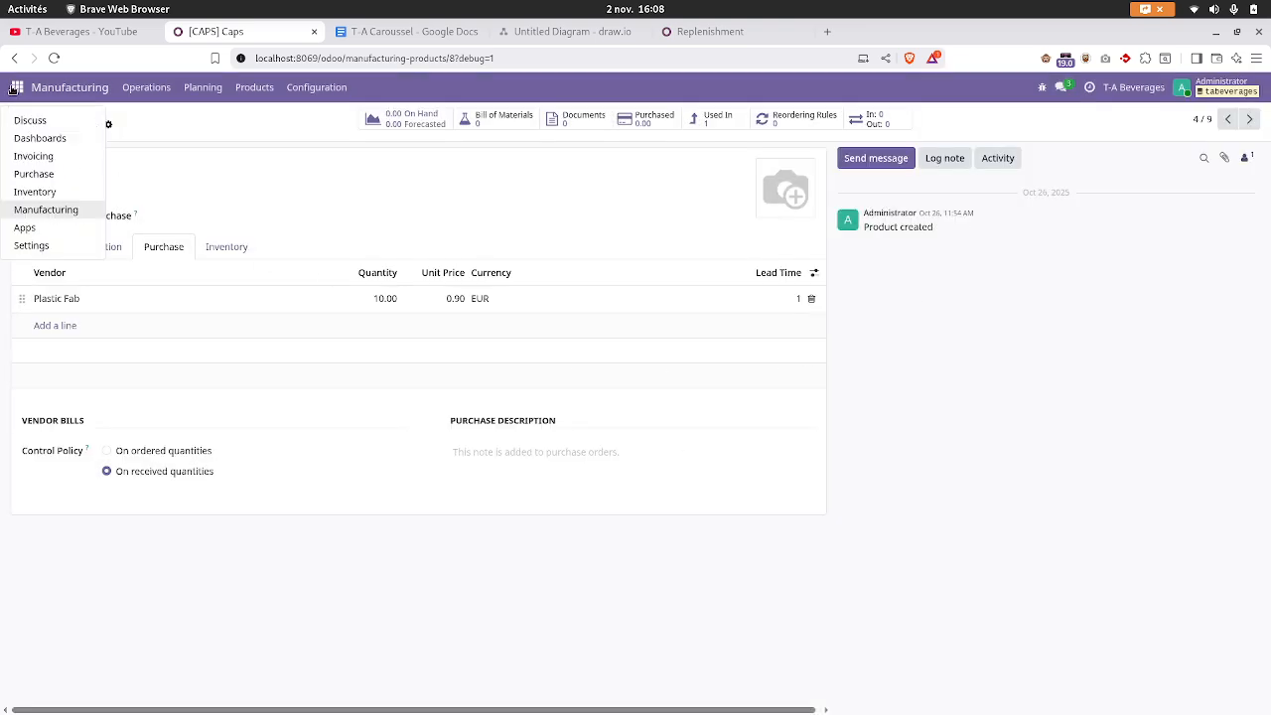
click(34, 174)
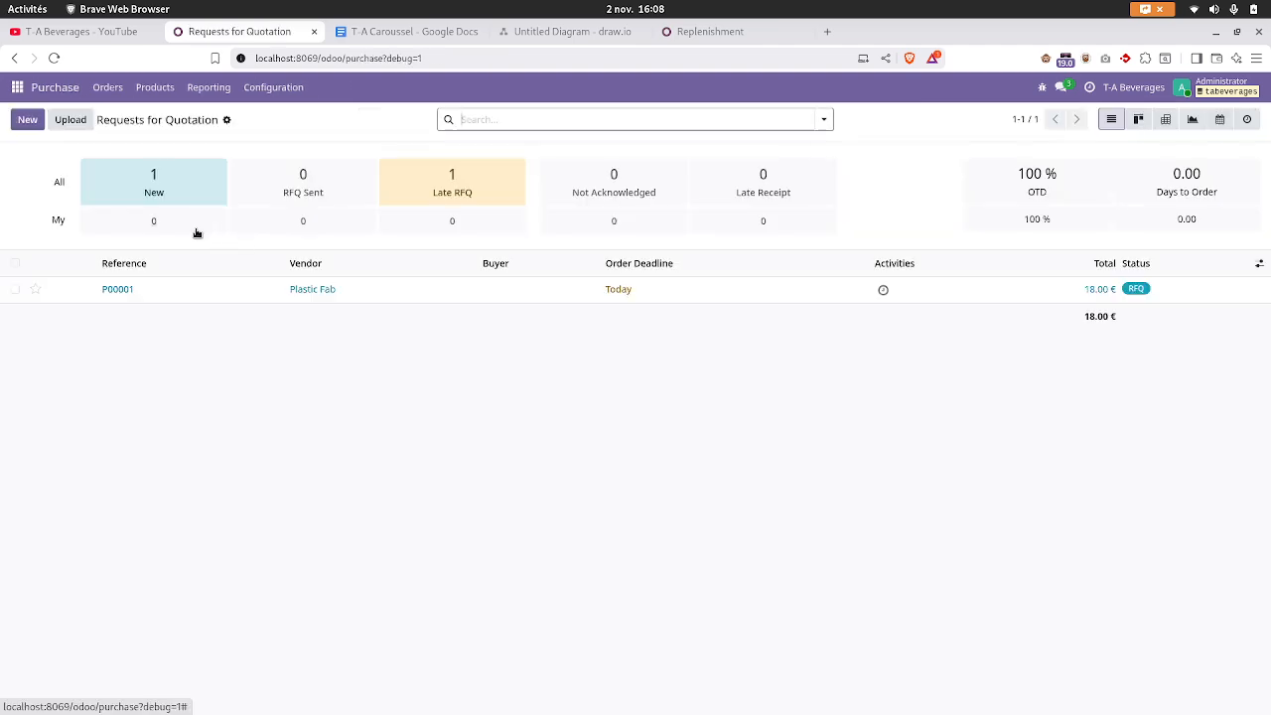
click(198, 298)
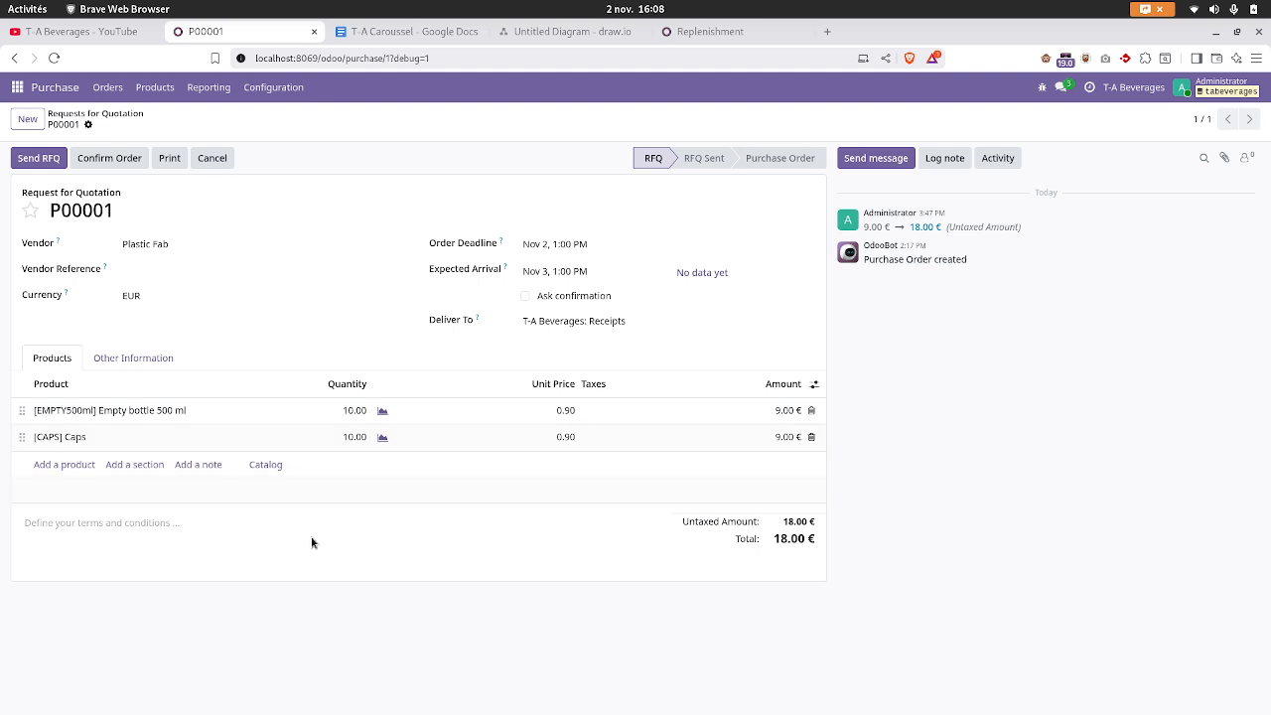
- Go to the Manufacturing app and open the draft 1L bottle water order to check its component availability
click(16, 90)
click(43, 210)
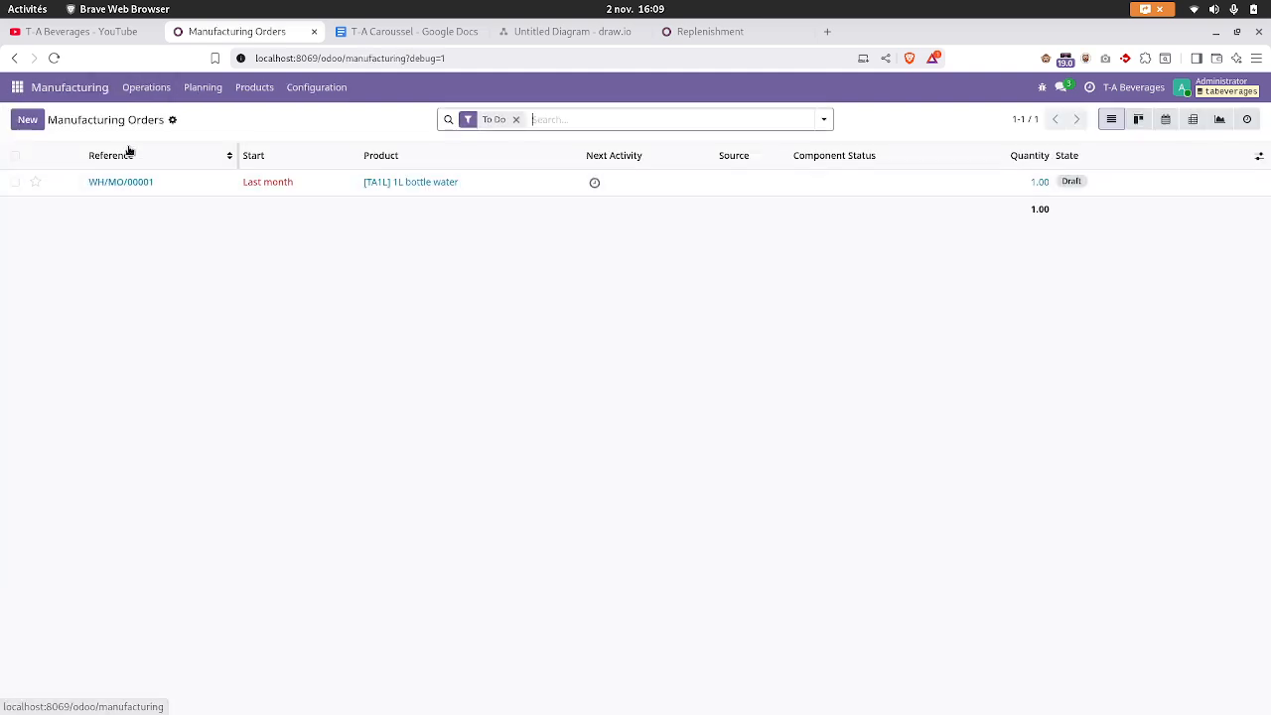
click(198, 183)
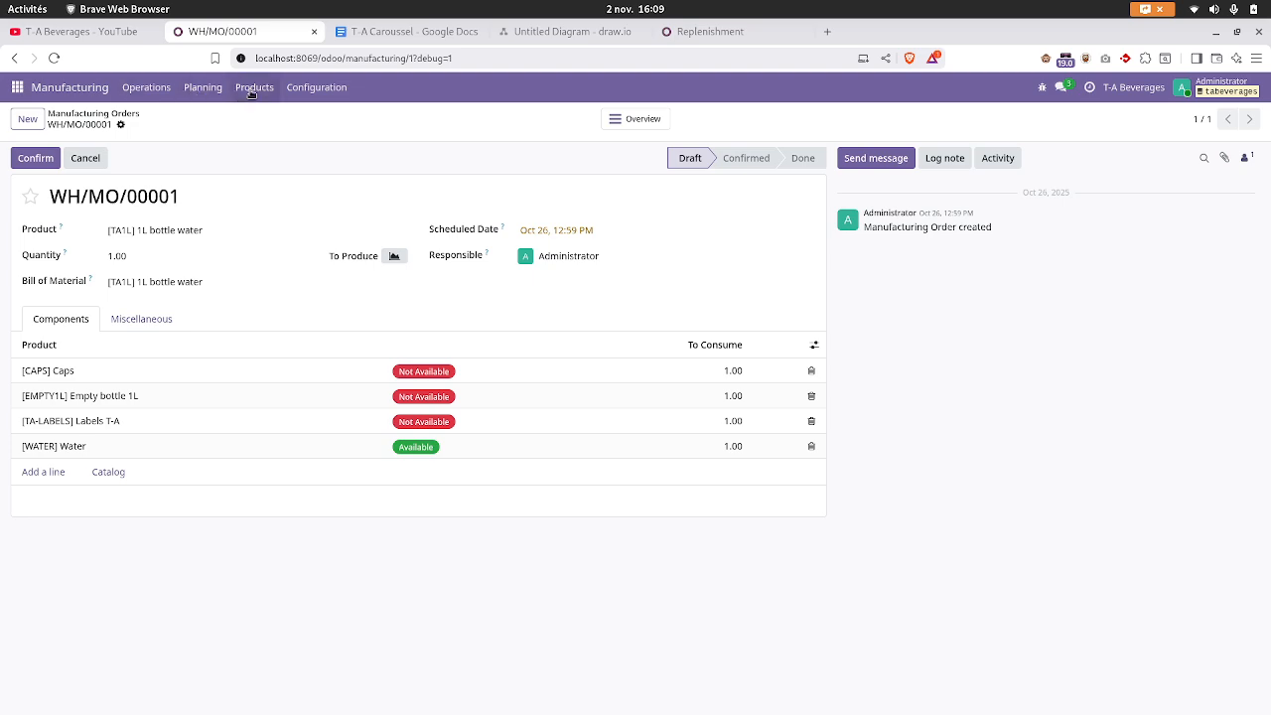
- Show the manufacturing products list grouped by product category
click(17, 90)
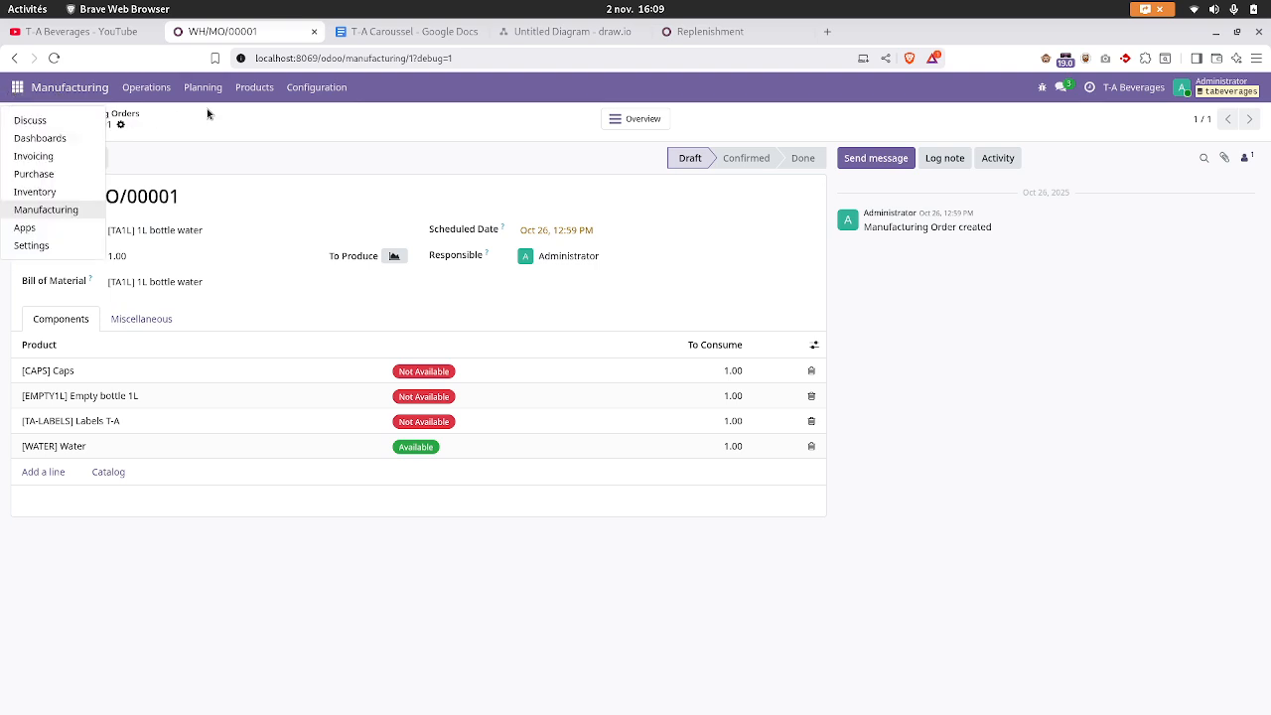
click(265, 90)
click(261, 120)
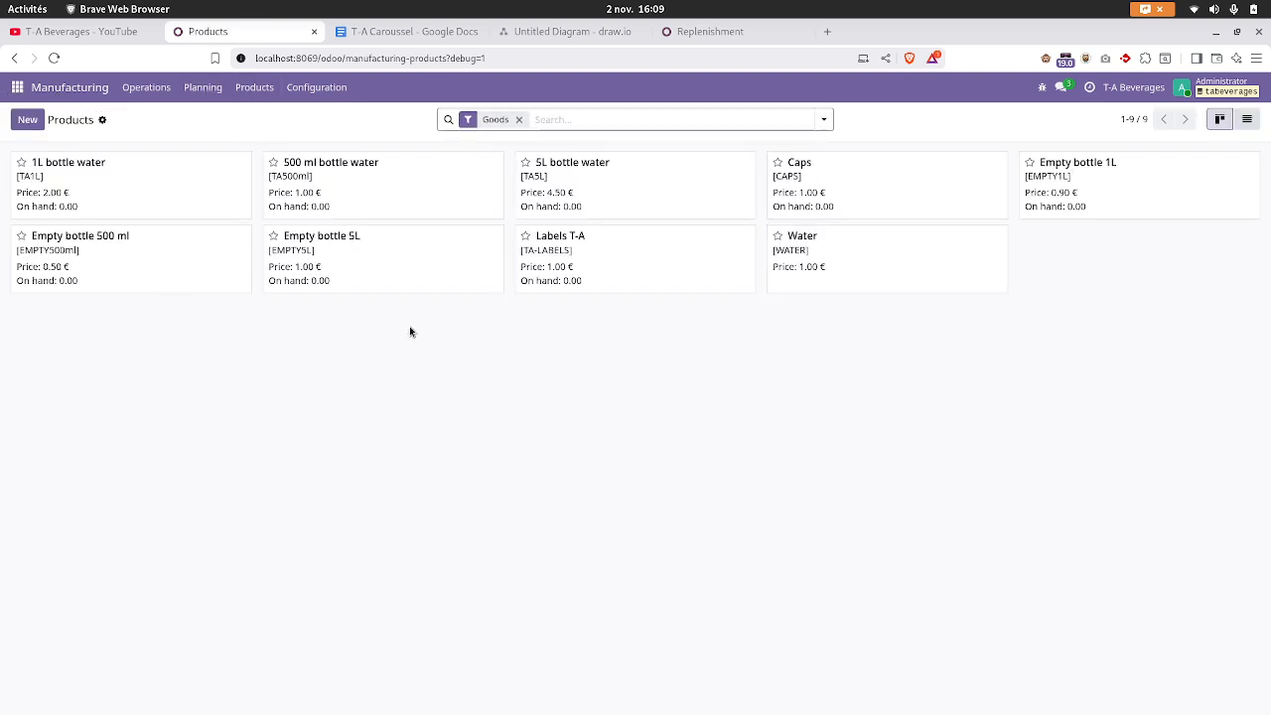
click(823, 119)
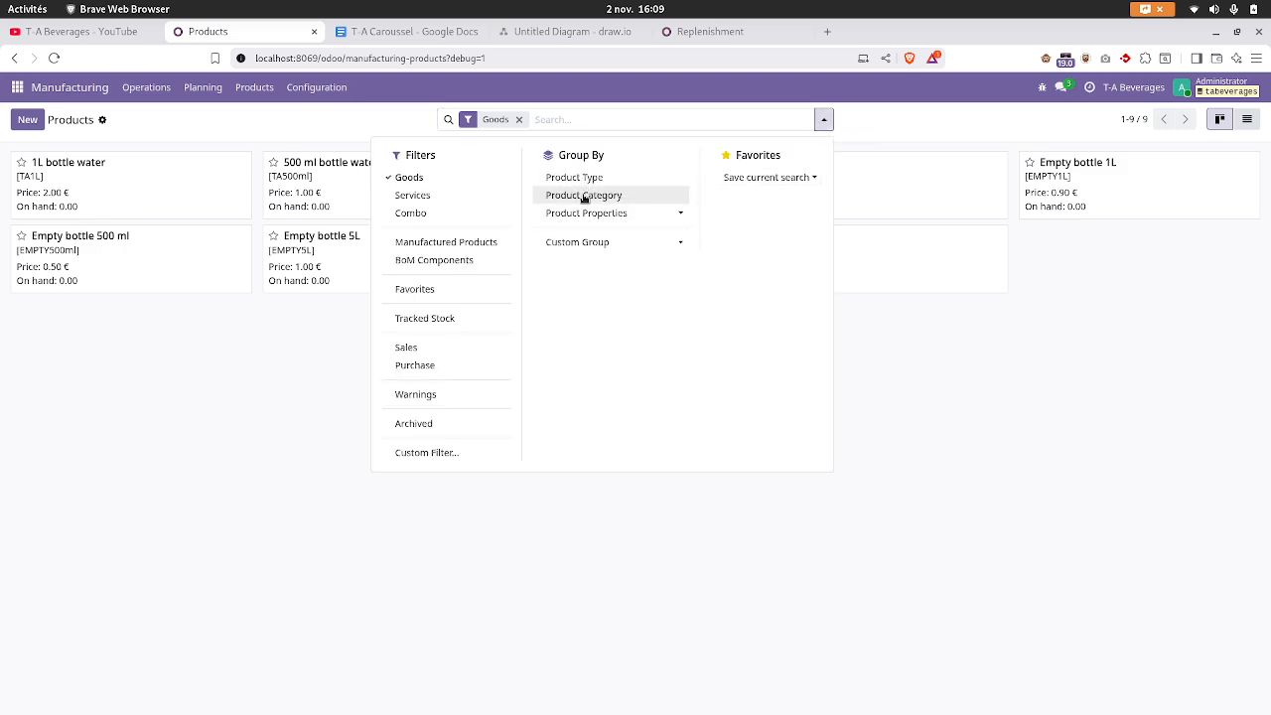
click(582, 195)
click(959, 303)
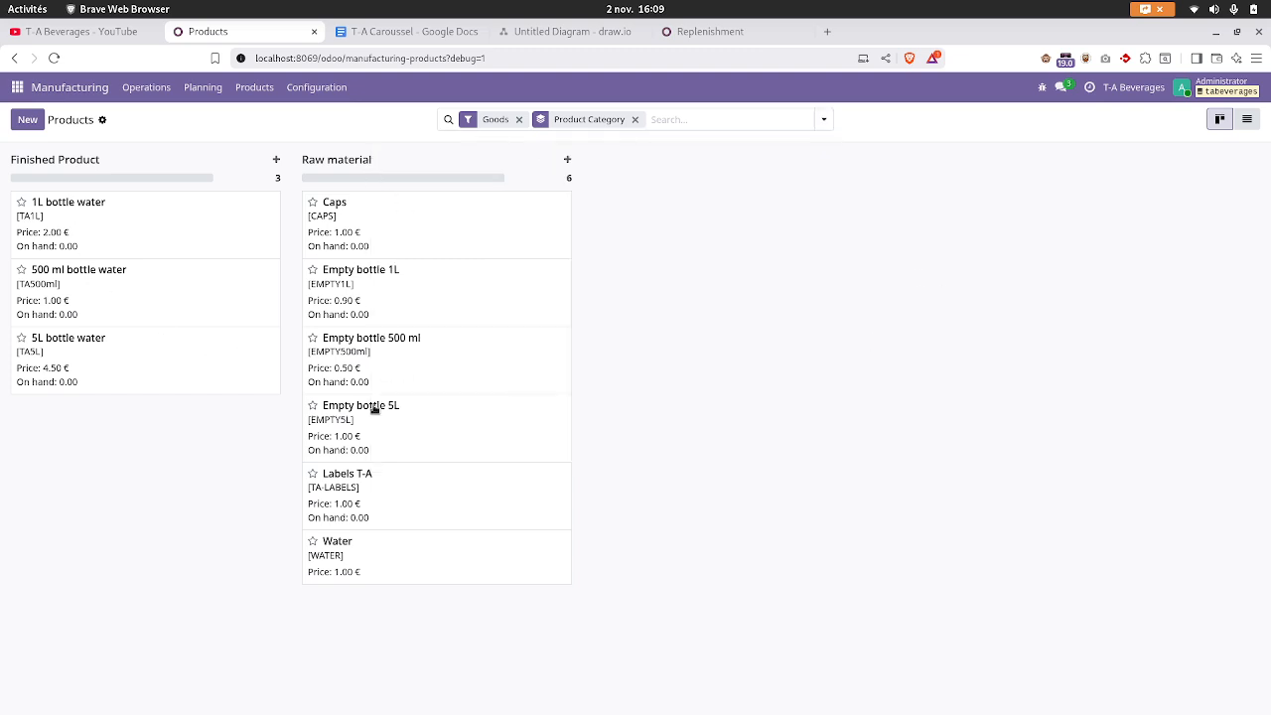
- Replenish Empty bottle 1L with a quantity of 10, using Buy as the preferred route and Plastic Fab as the vendor
click(425, 295)
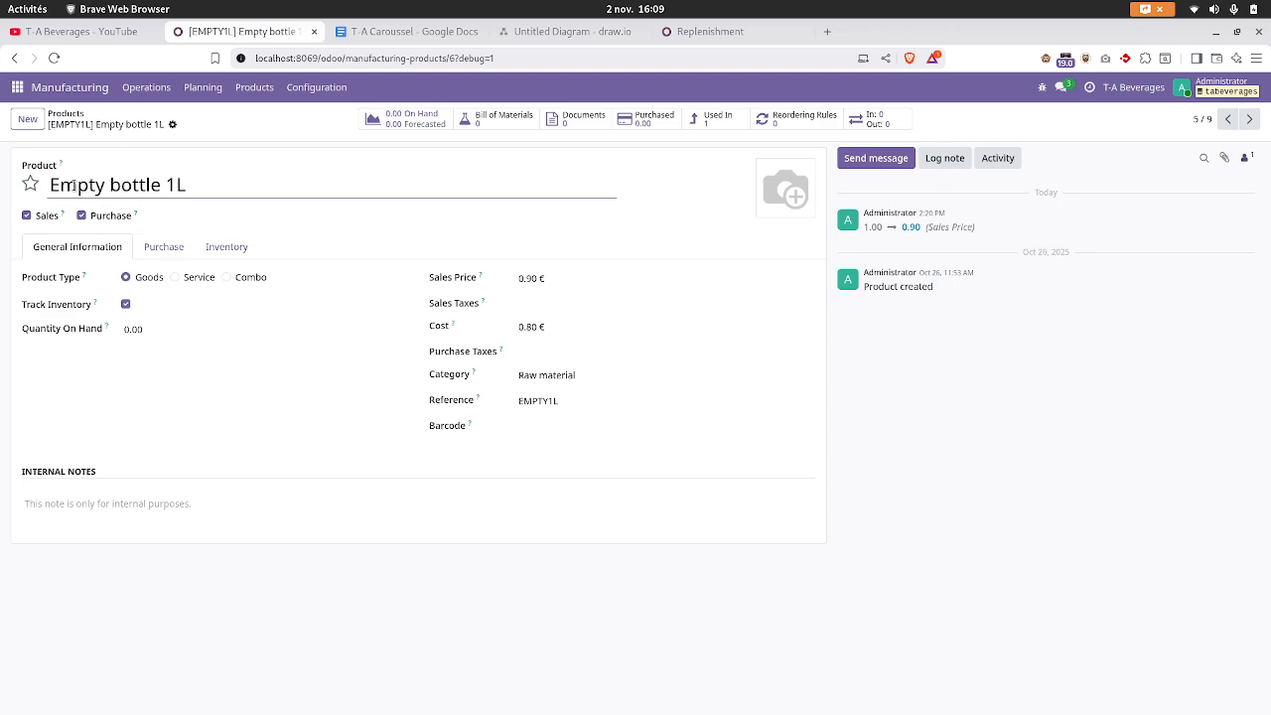
click(163, 247)
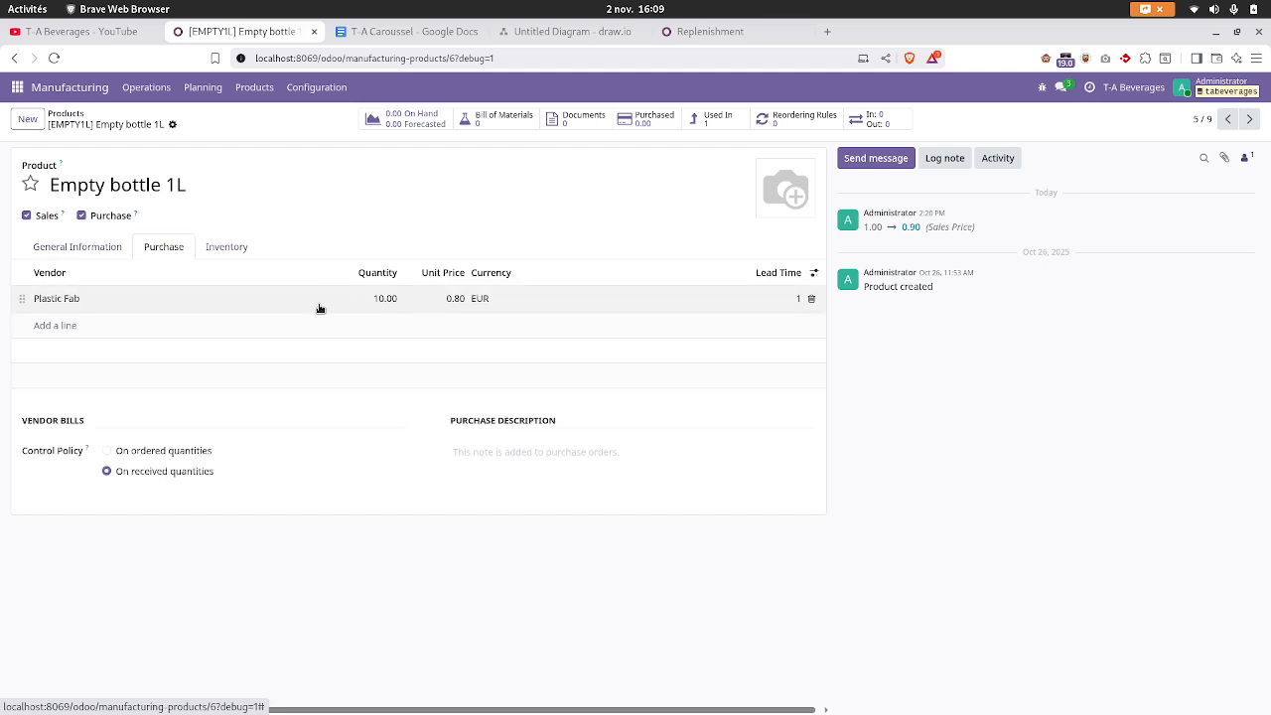
click(172, 125)
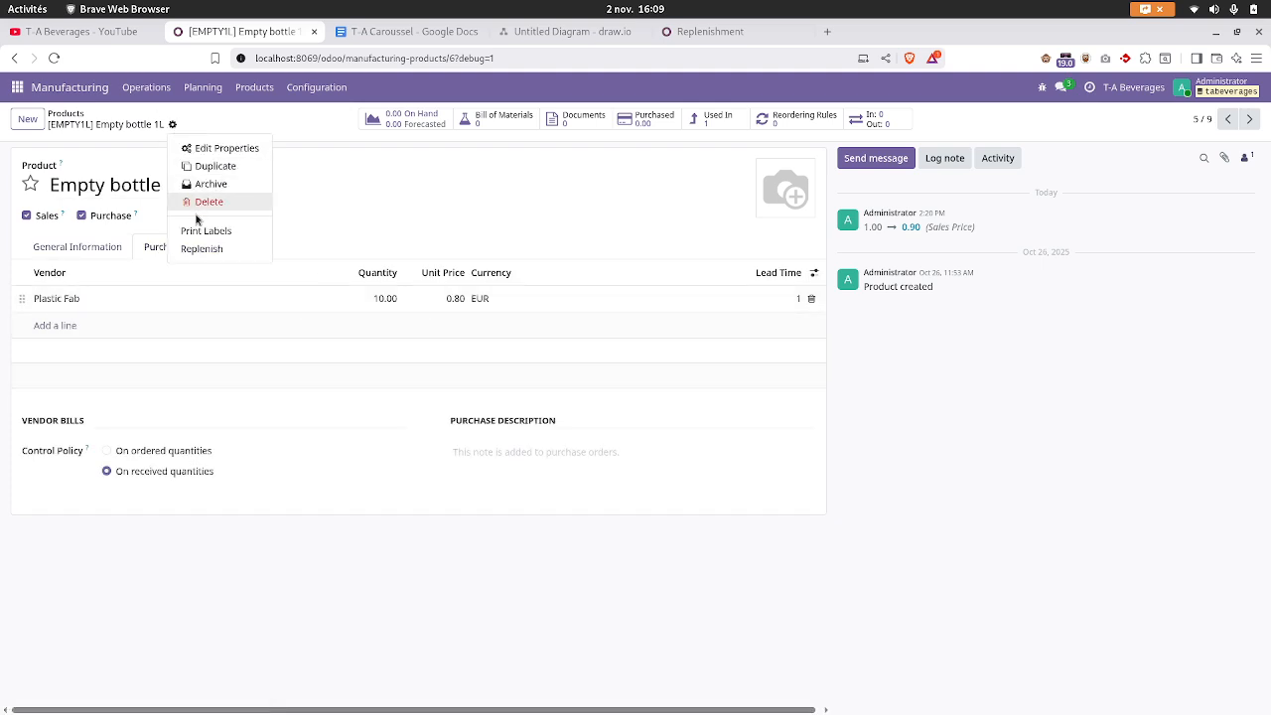
click(202, 250)
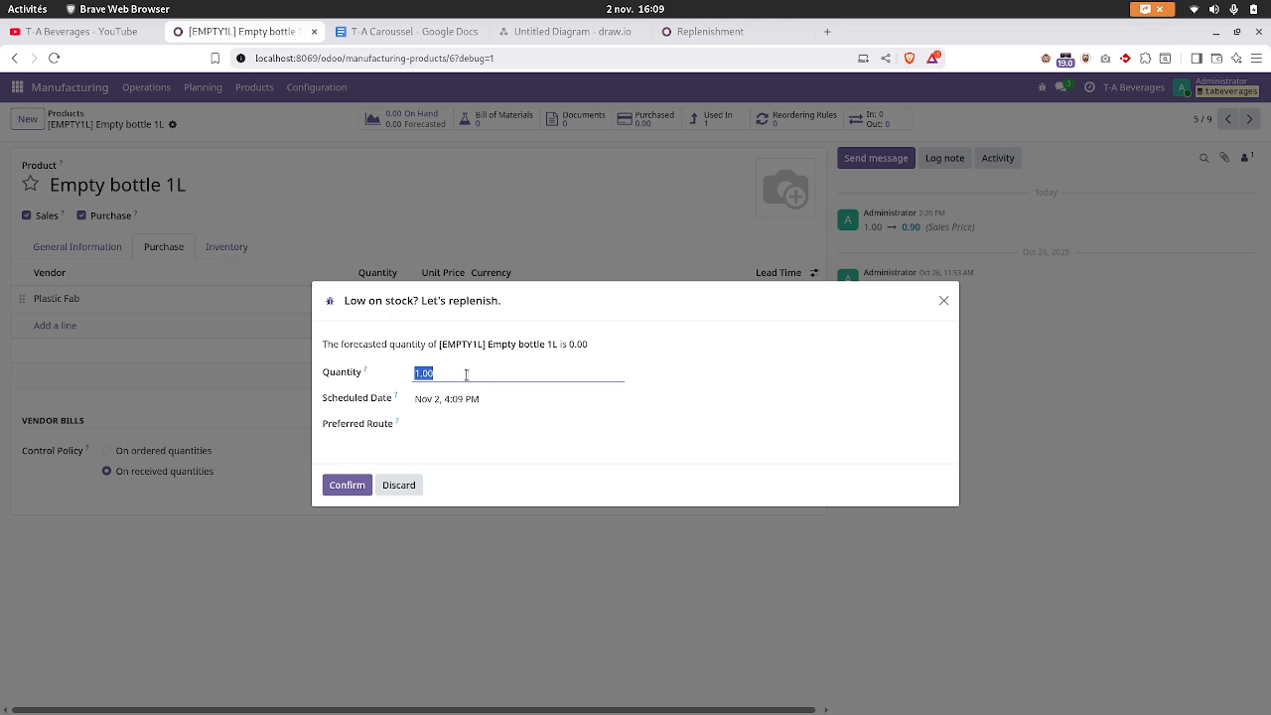
text(10)
click(465, 424)
click(437, 449)
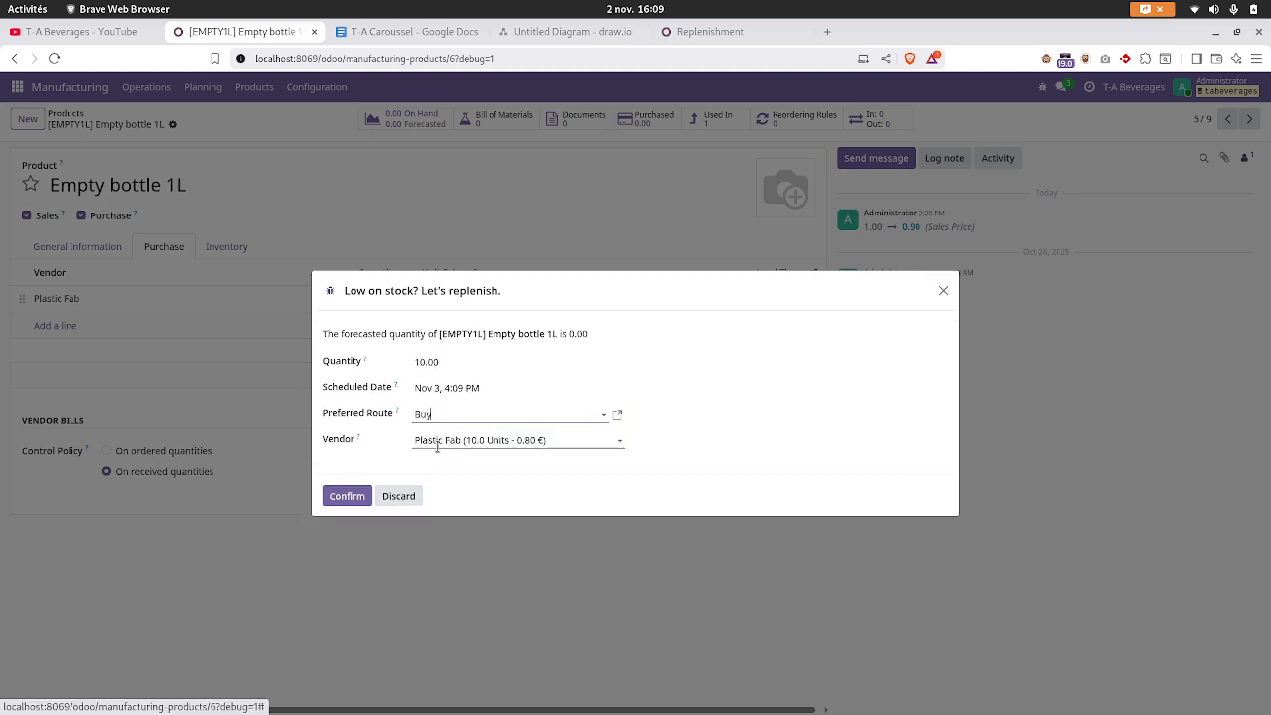
click(347, 499)
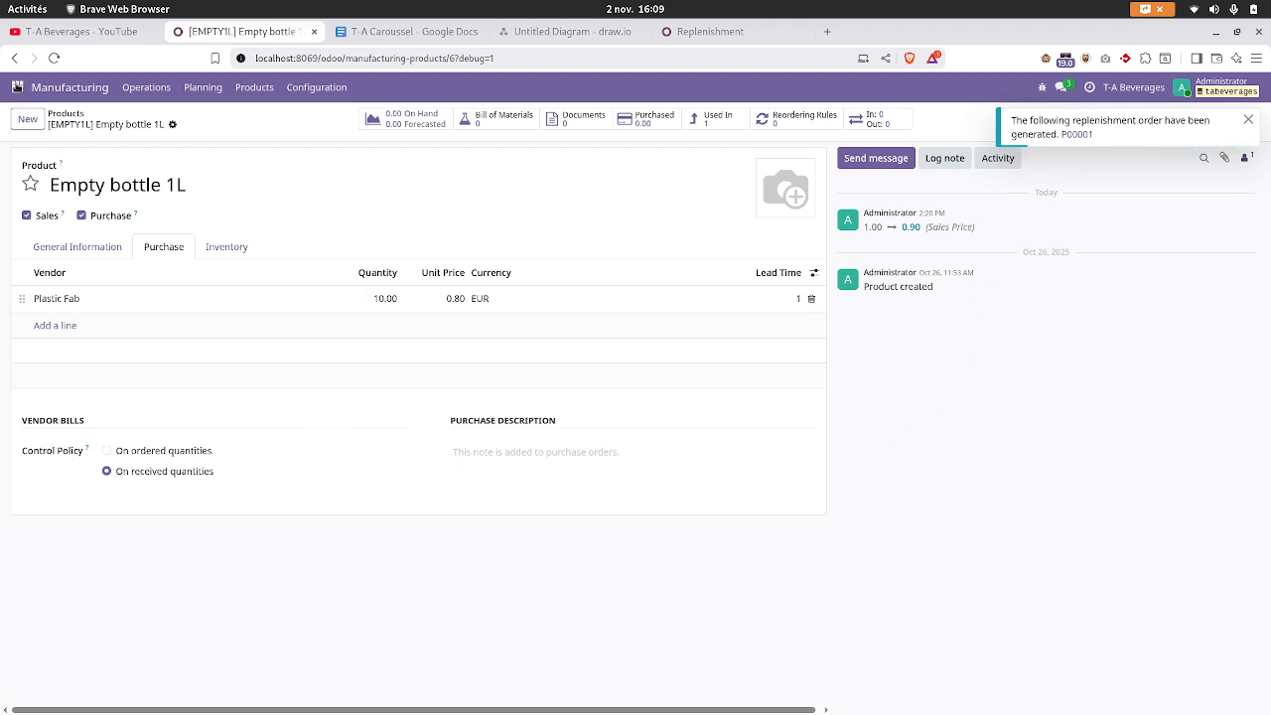
- Switch to the Inventory app and open its Replenishment list
click(17, 88)
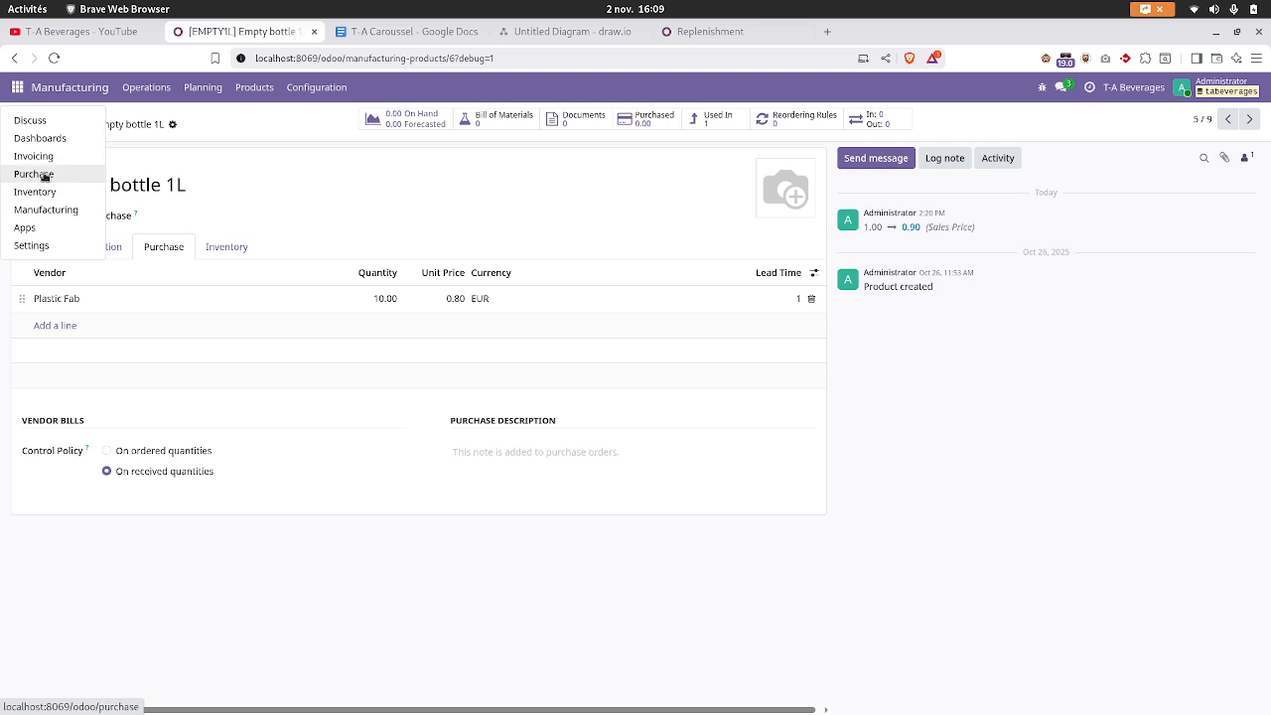
click(729, 37)
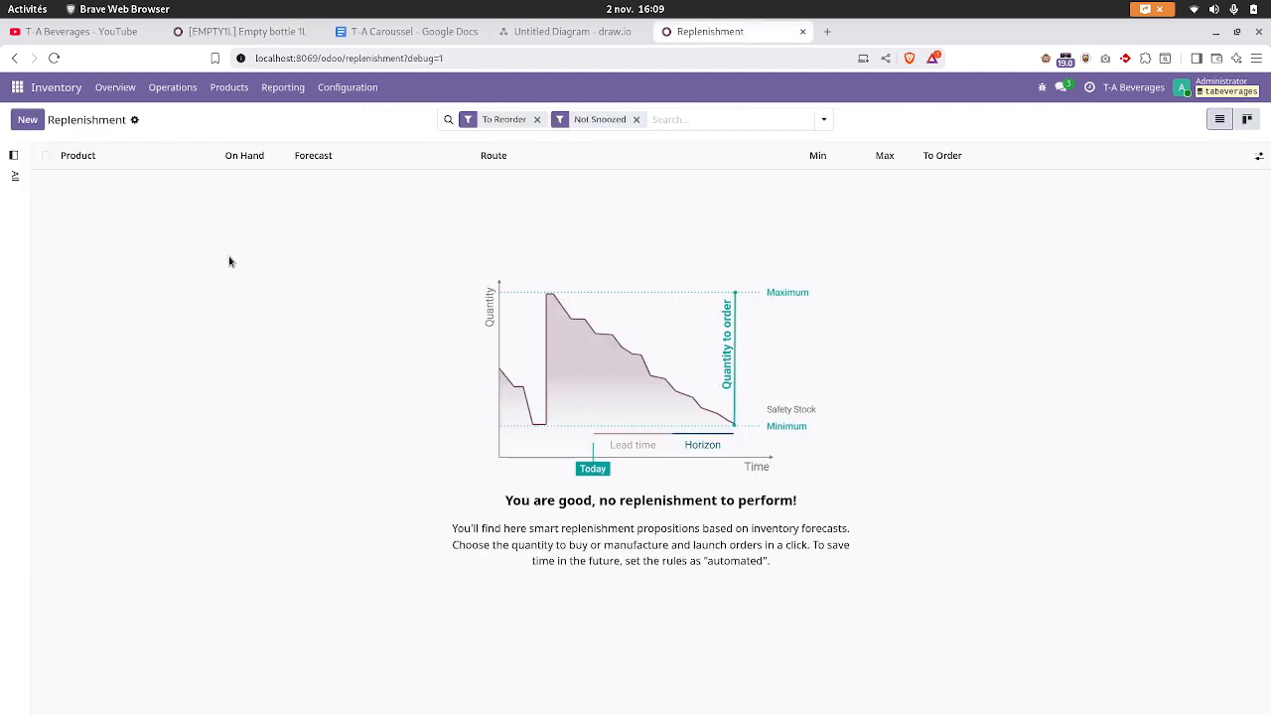
click(173, 89)
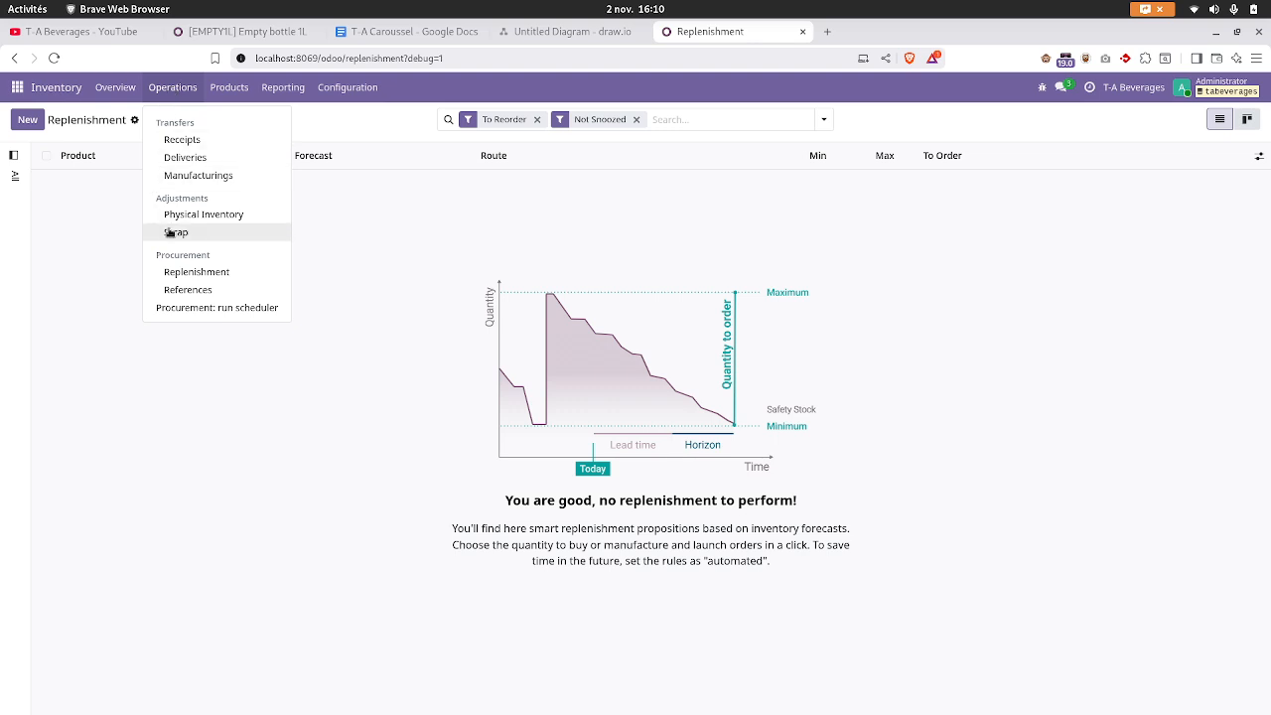
click(205, 276)
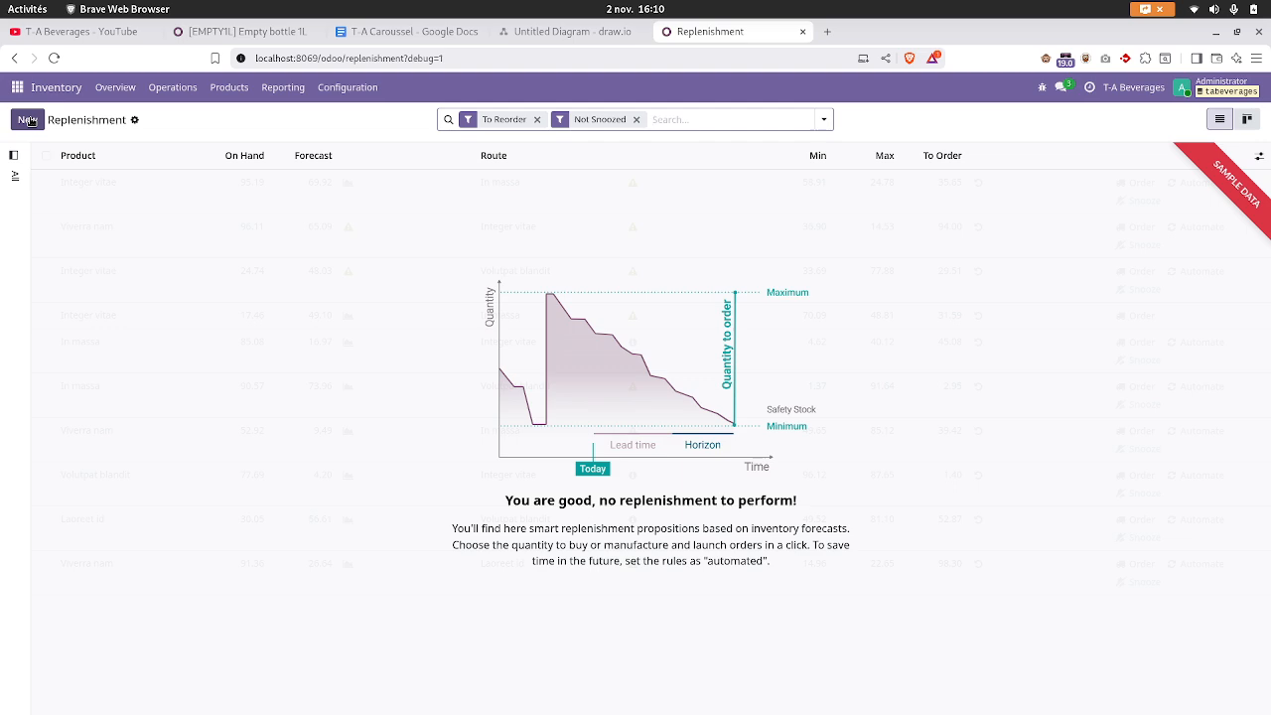
click(168, 92)
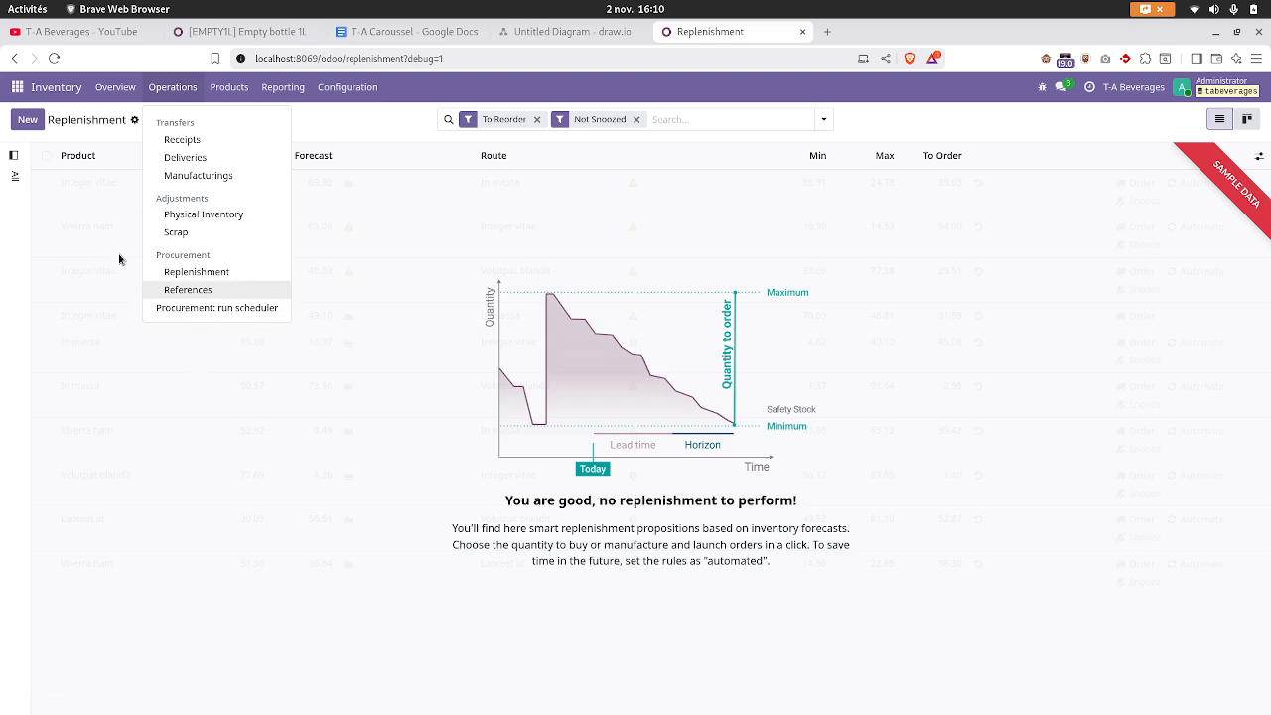
- Add a replenishment rule for Labels T-A with a minimum of 1 and a maximum of 10, and order it
click(28, 119)
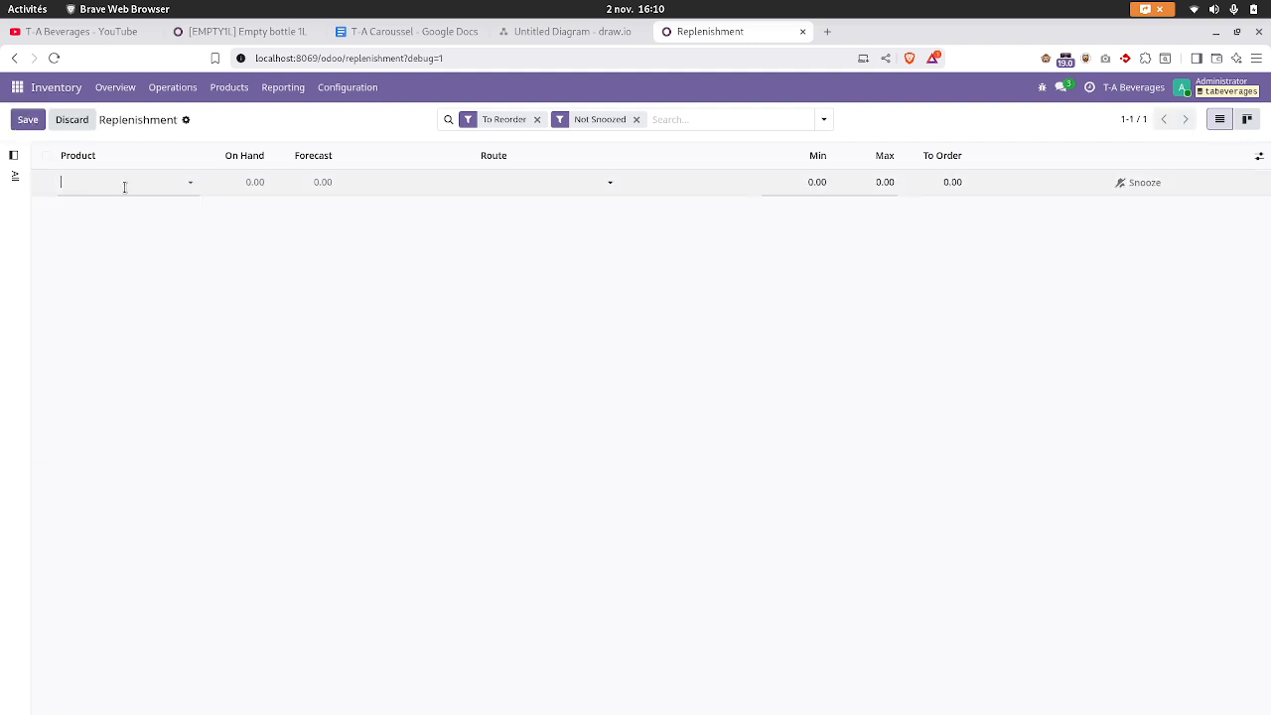
click(124, 183)
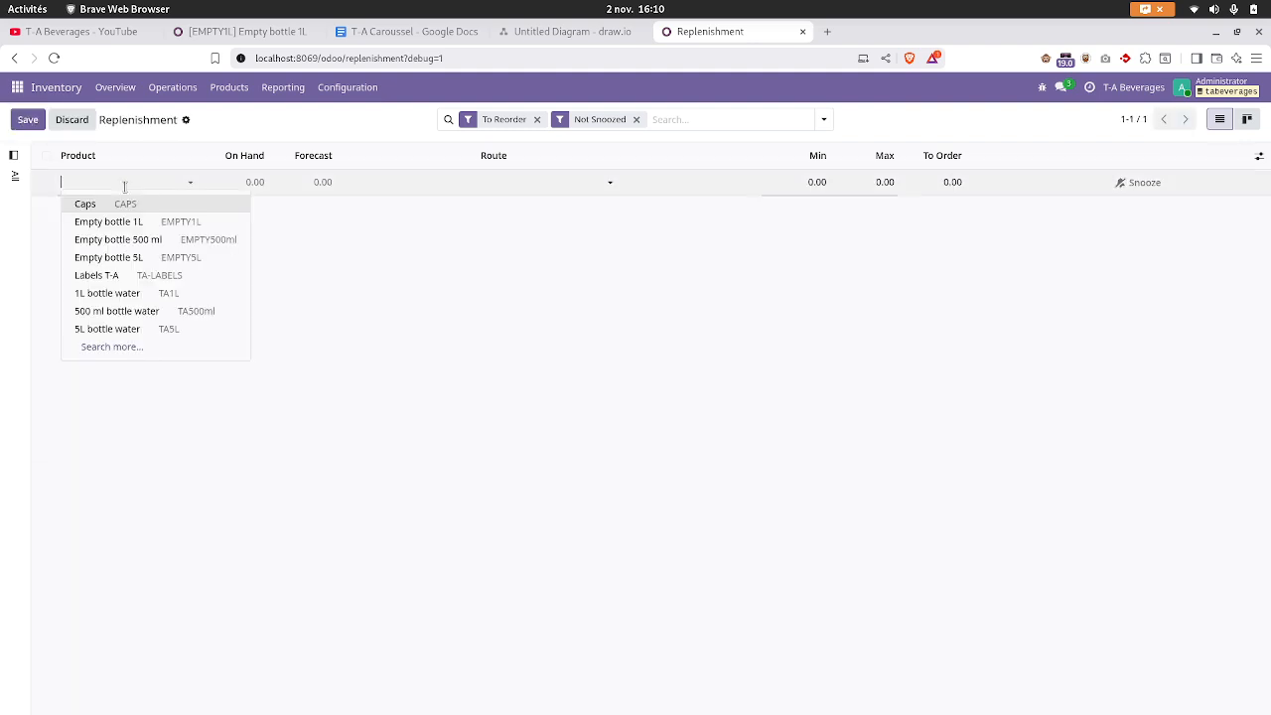
click(87, 275)
click(807, 180)
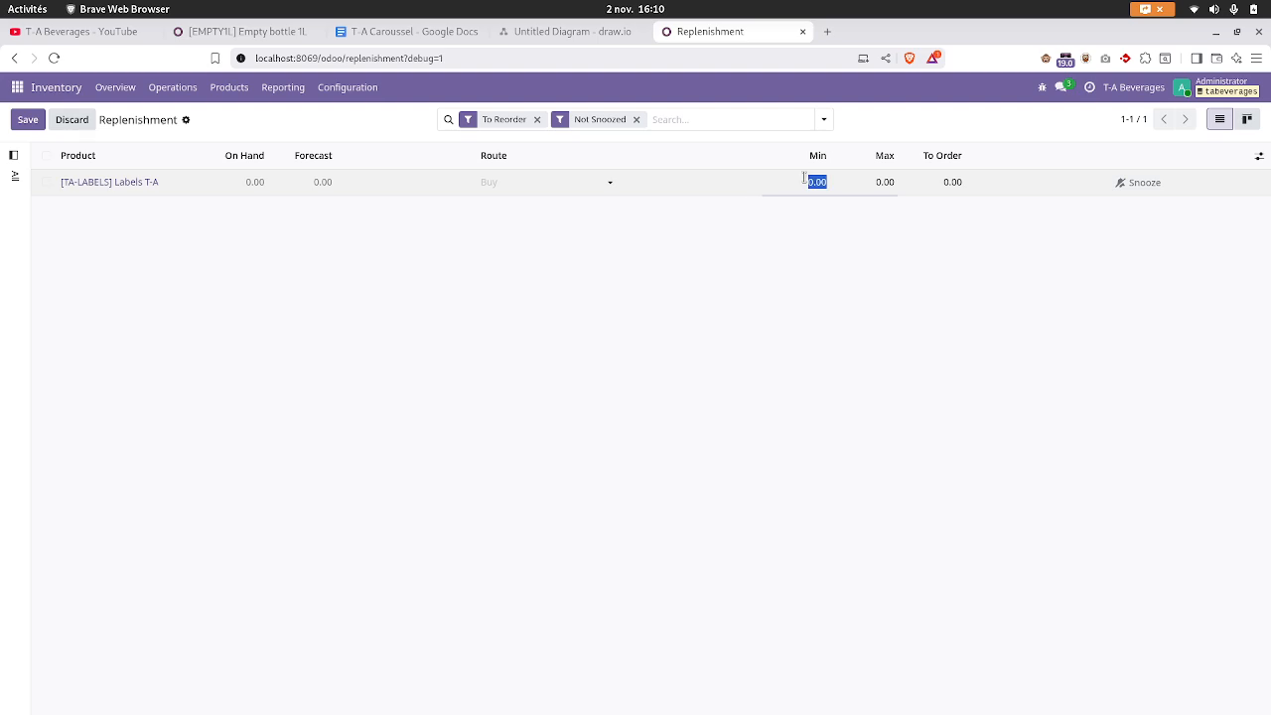
text(1)
key(Tab)
text(10)
click(789, 313)
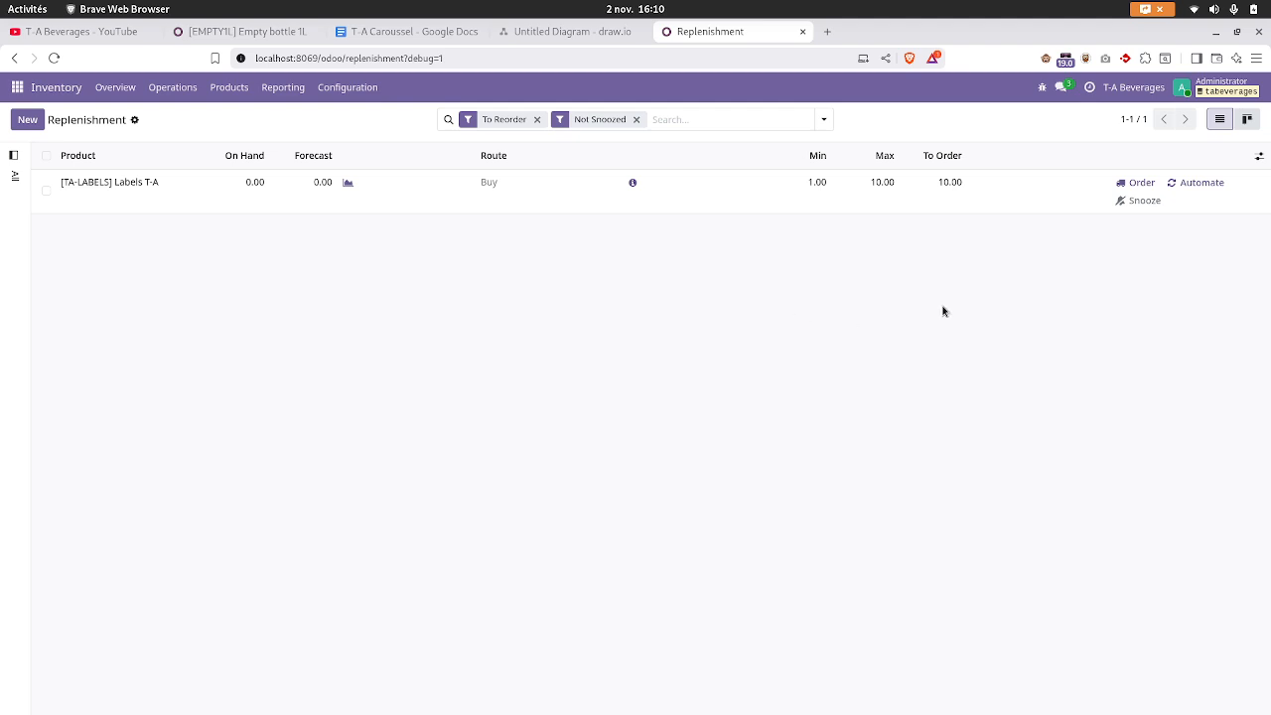
click(1139, 185)
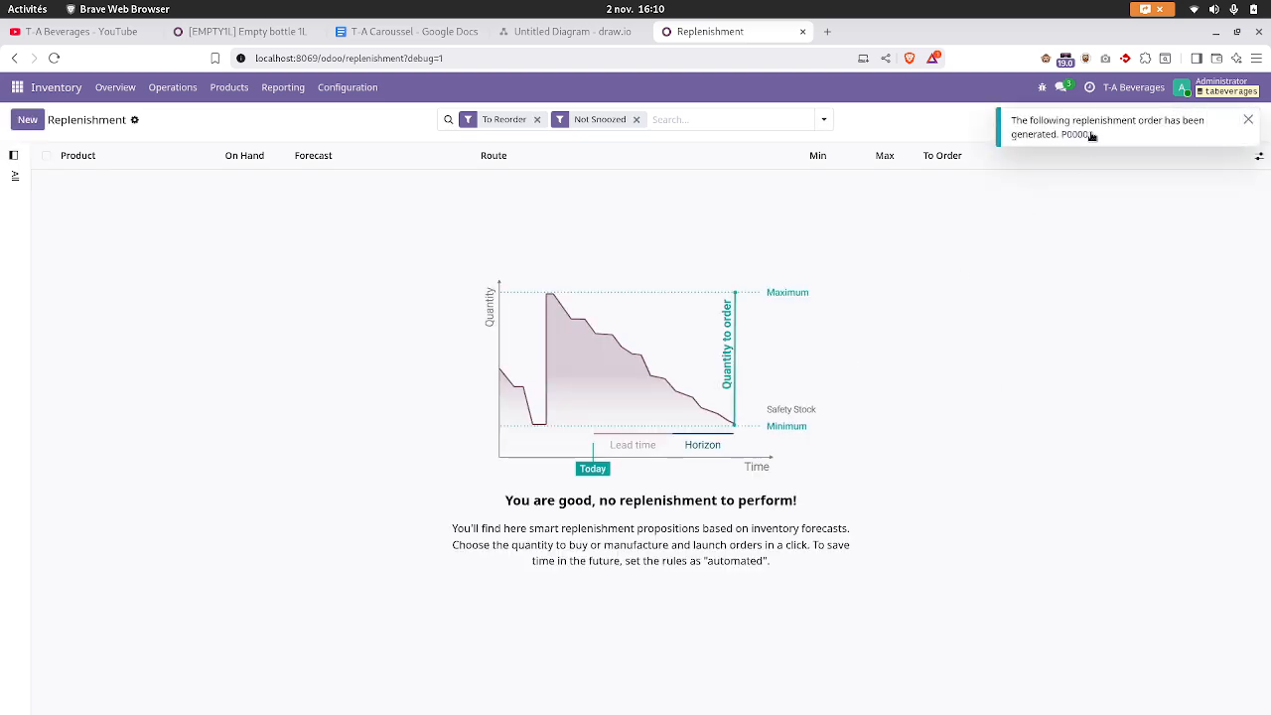
- Go to the Purchase app, open the Plastic Fab request for quotation and confirm it as a purchase order
click(18, 90)
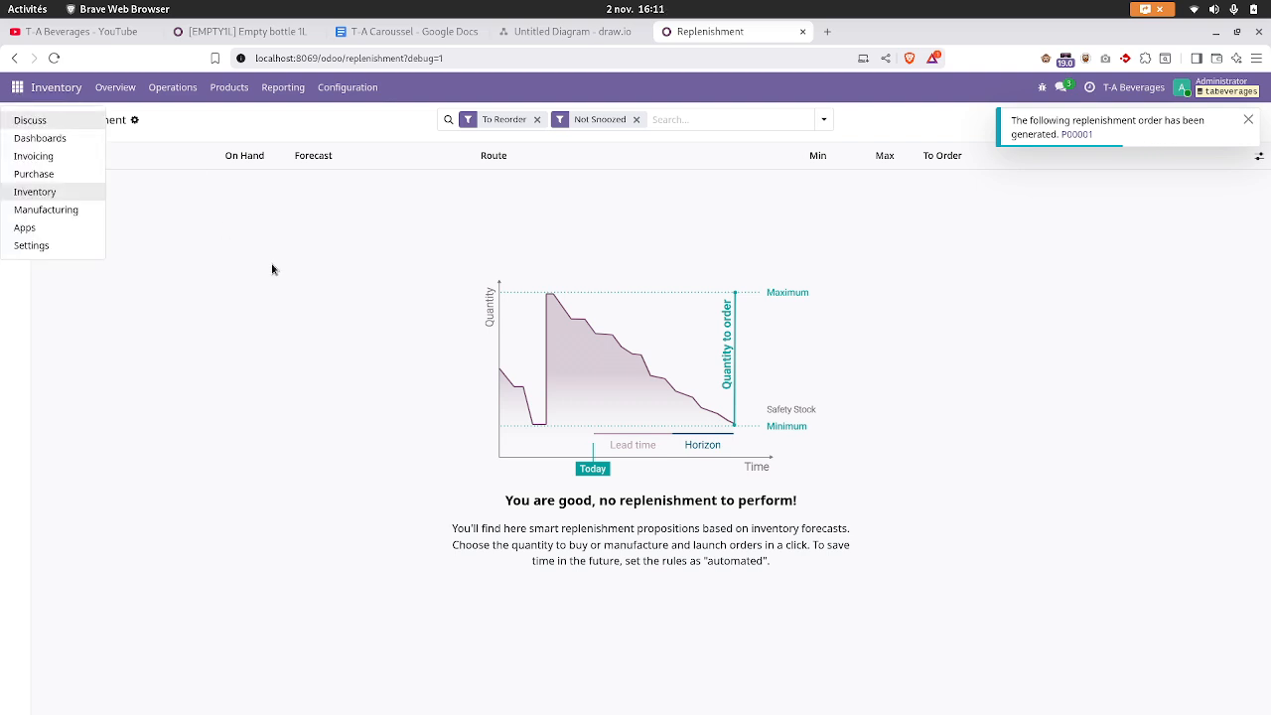
click(79, 179)
click(174, 292)
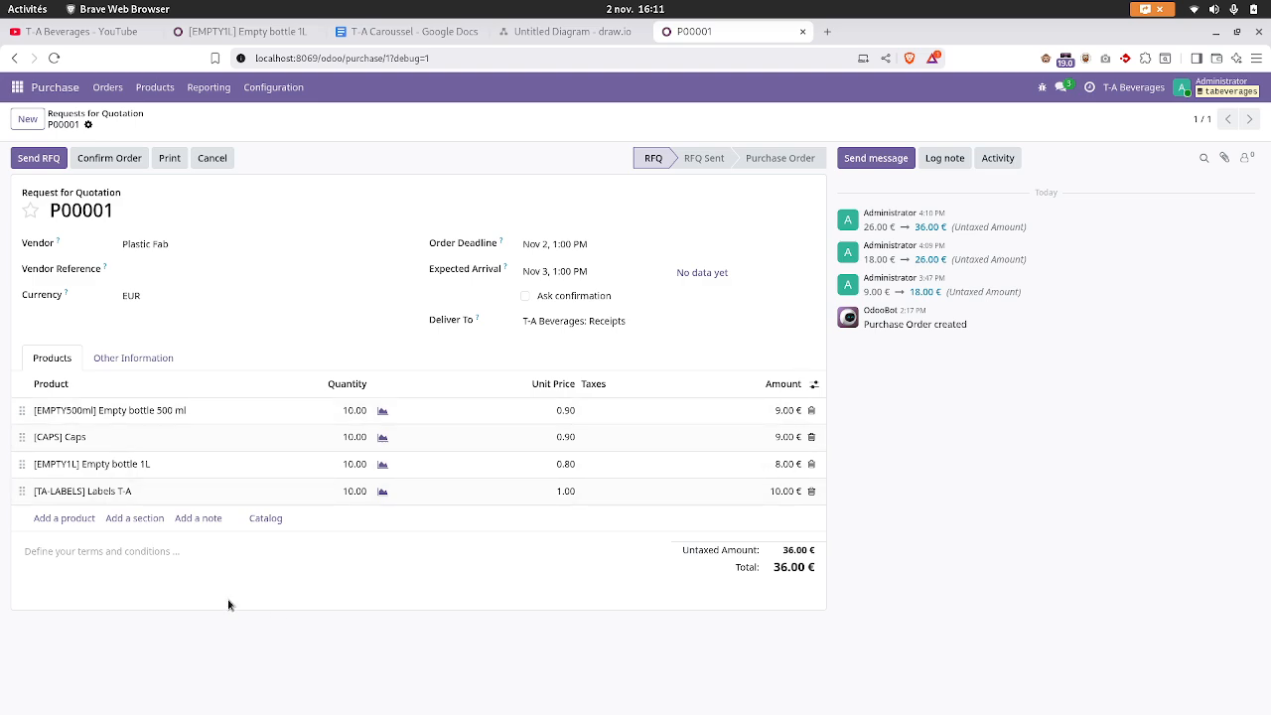
click(111, 159)
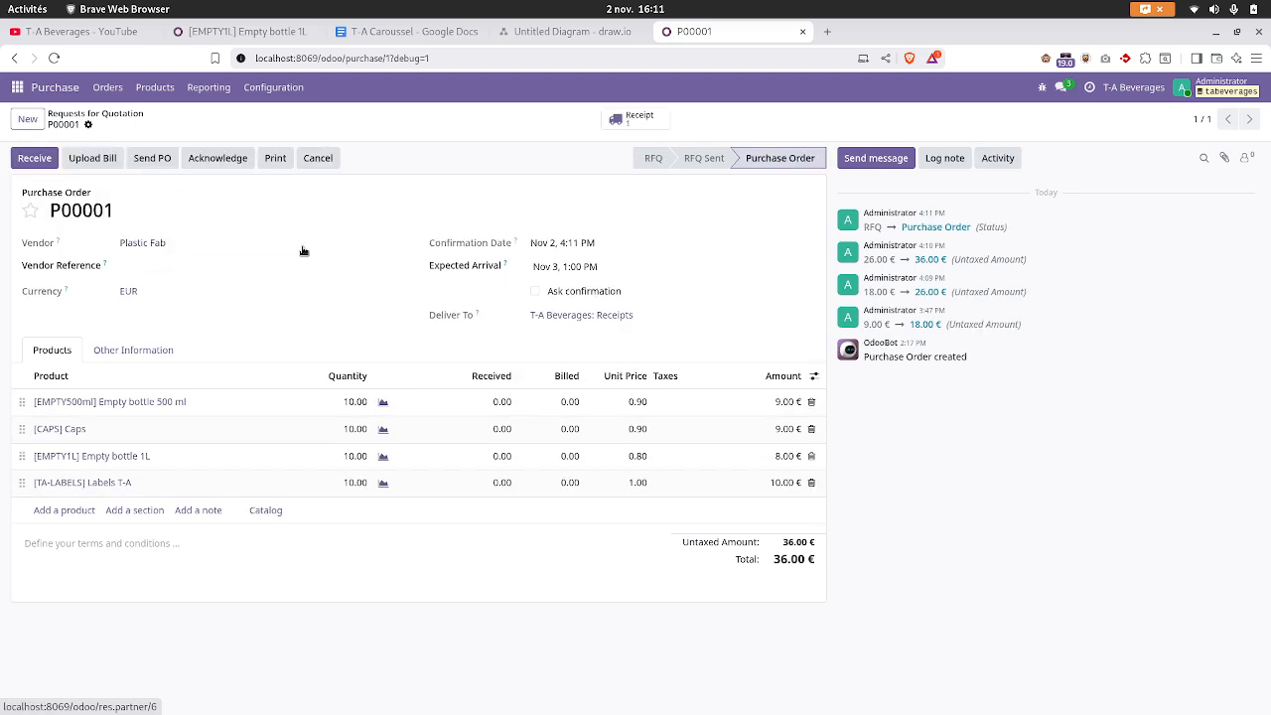
- Receive the Plastic Fab order's products by validating the receipt, and review its stock moves
click(34, 158)
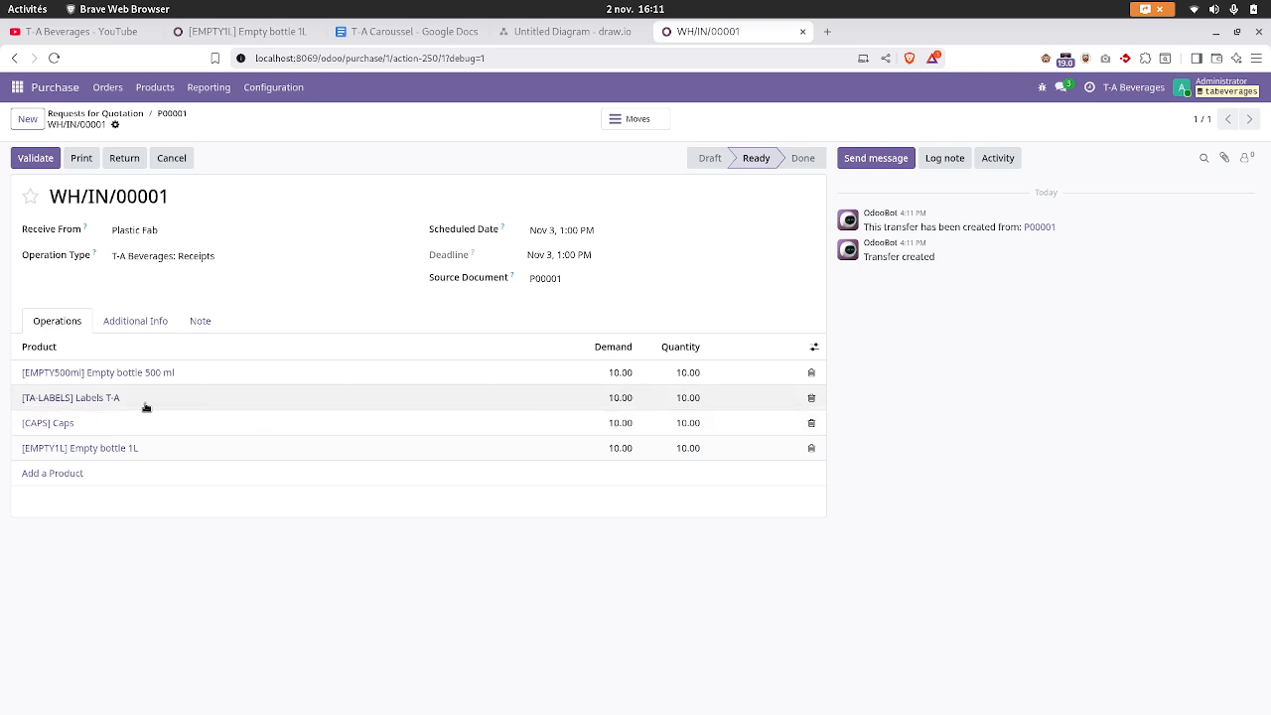
click(36, 160)
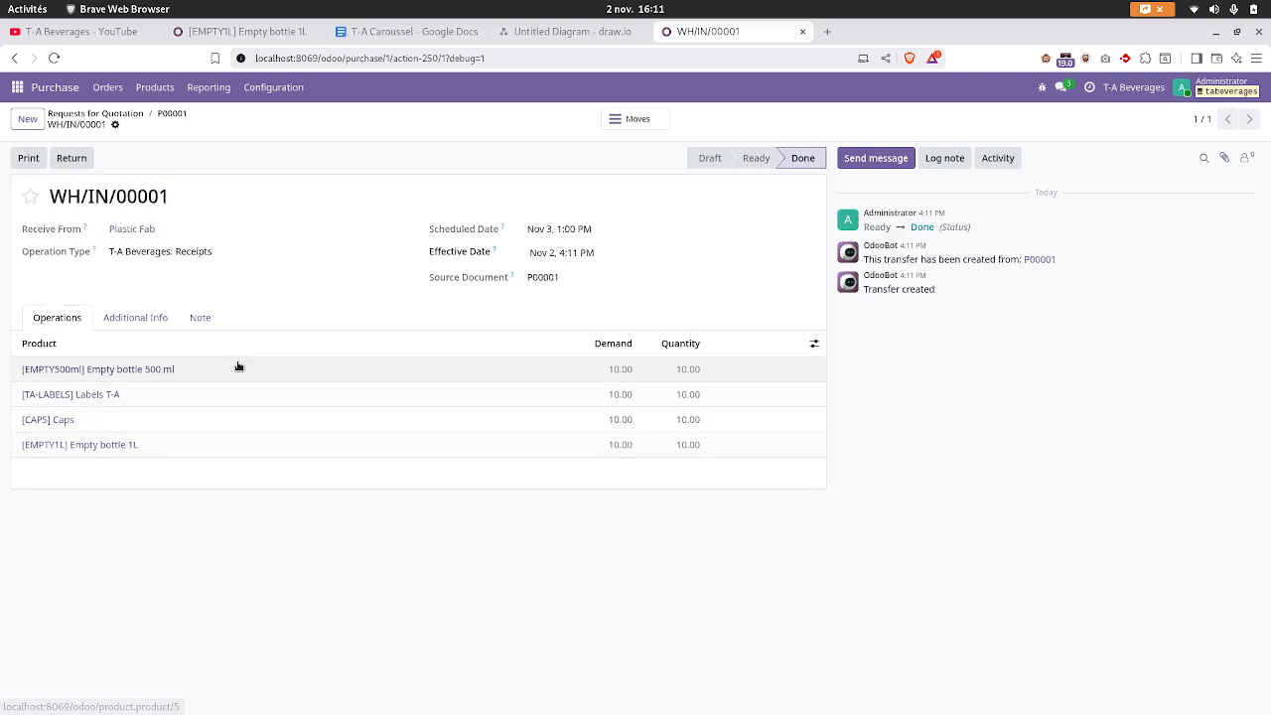
click(631, 119)
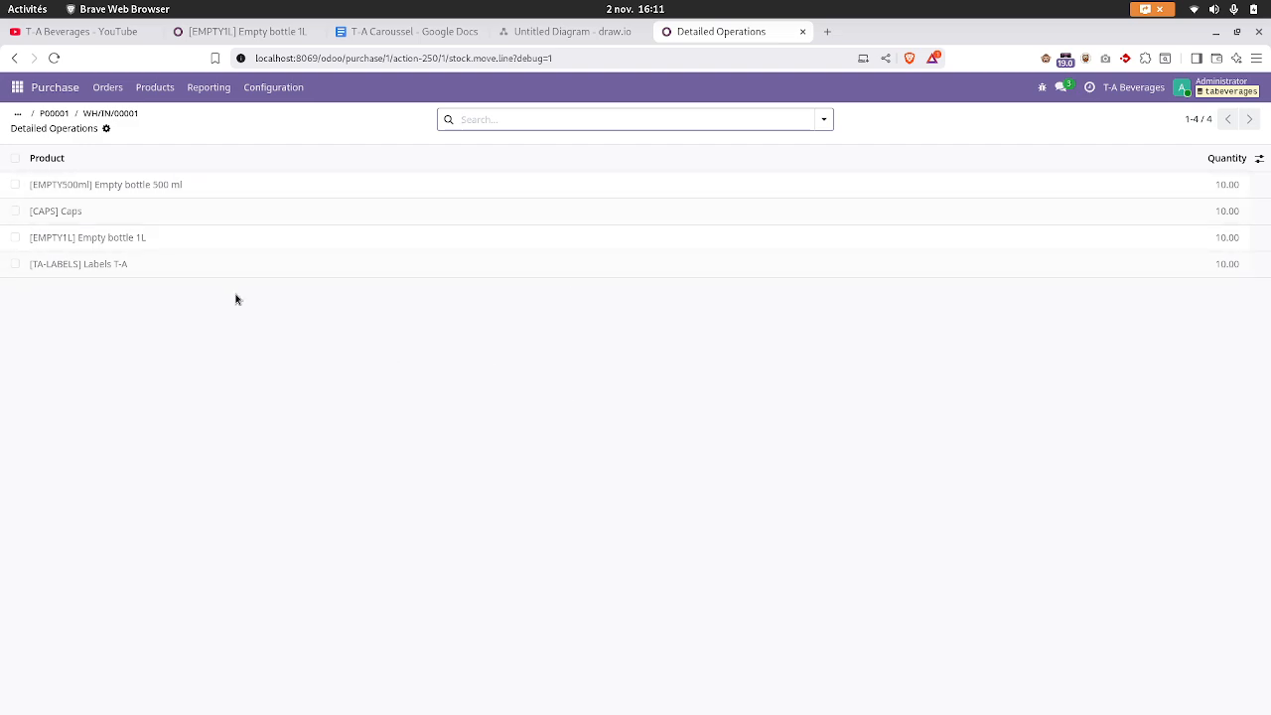
click(110, 115)
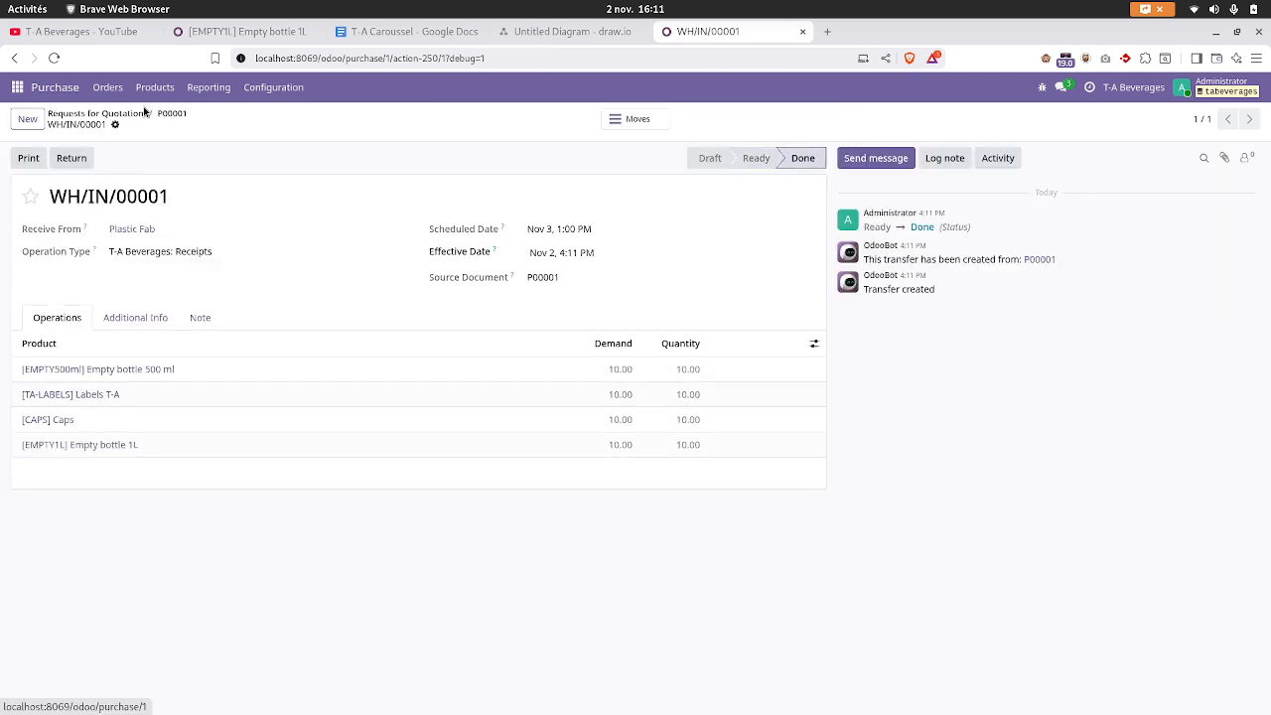
- Go to the Manufacturing app and reopen the 1L bottle water order to recheck its component availability
click(17, 88)
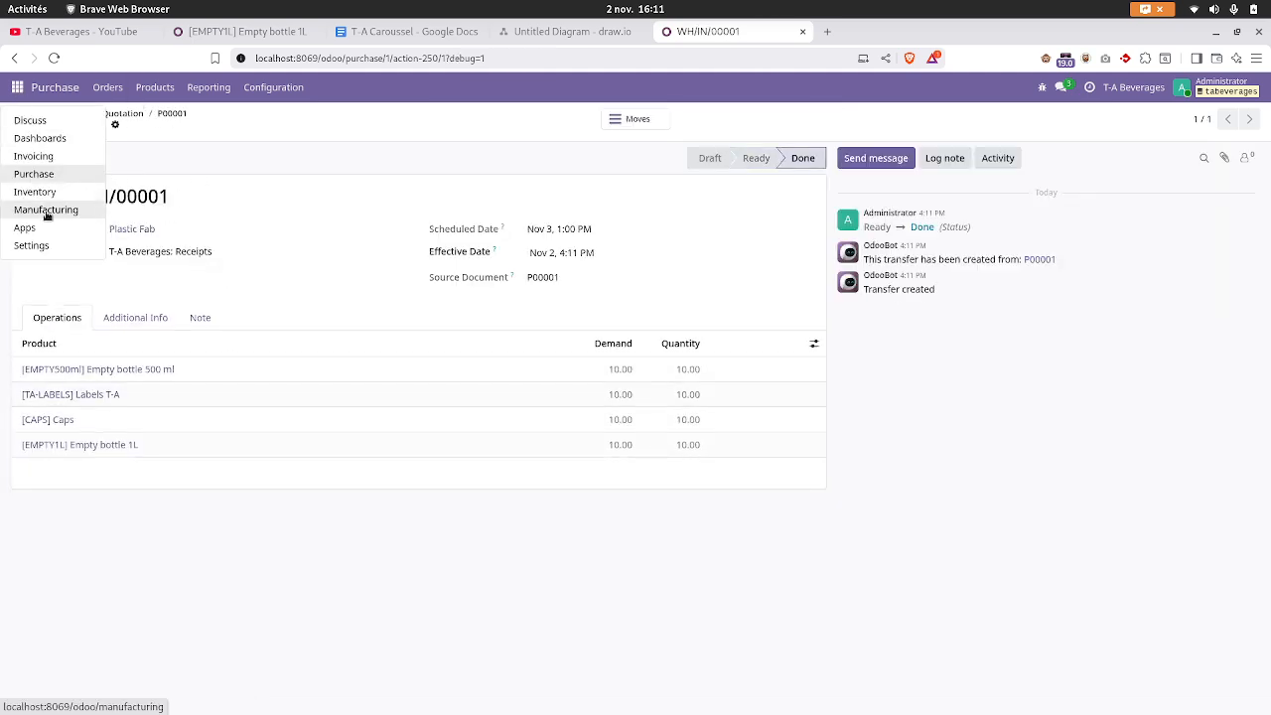
click(44, 210)
click(231, 185)
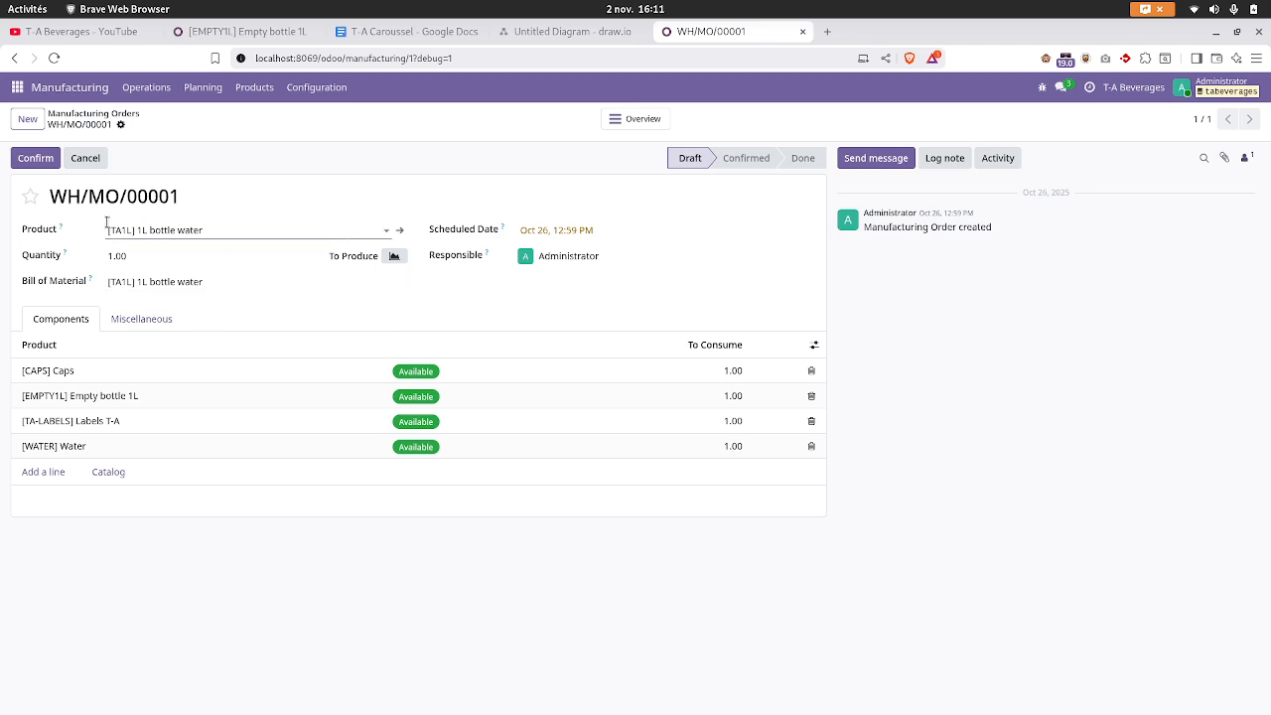
- Open the 1L bottle water product from the manufacturing order and compute its cost from the bill of materials
click(400, 230)
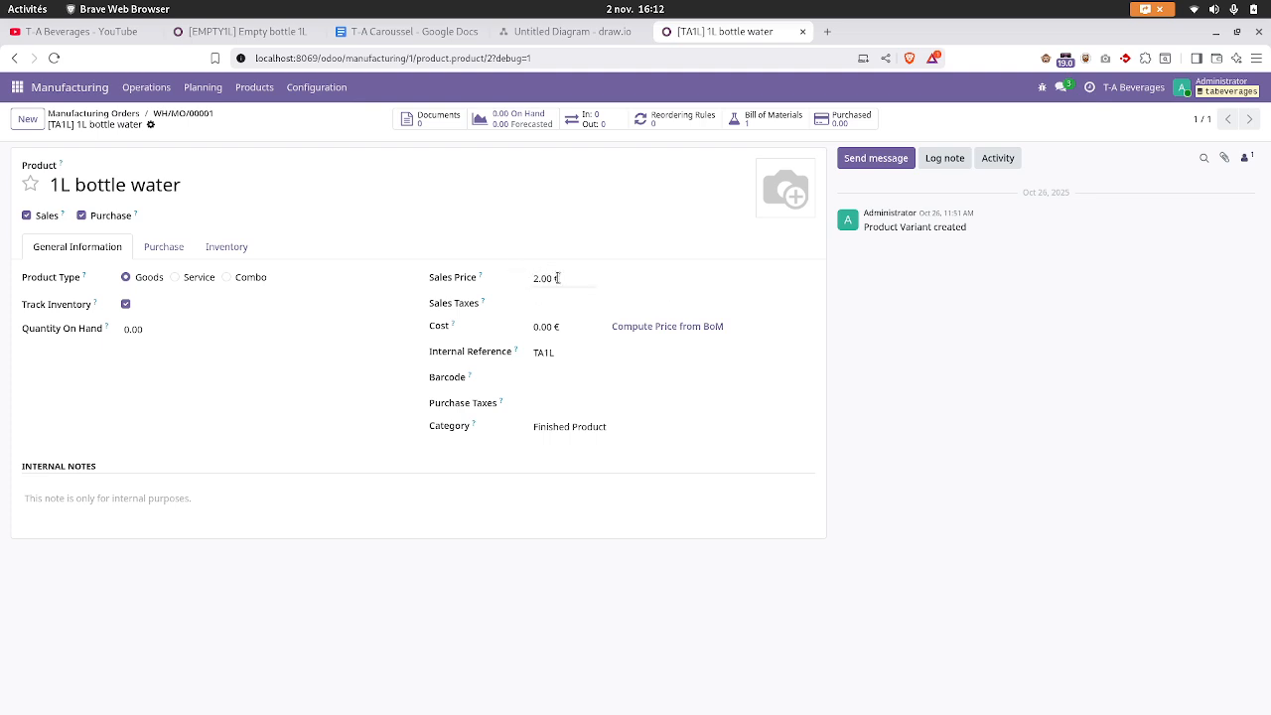
click(656, 329)
- Review the 1L bottle water bill of materials and its BoM Overview with the forecast shown, and return to the product
click(759, 121)
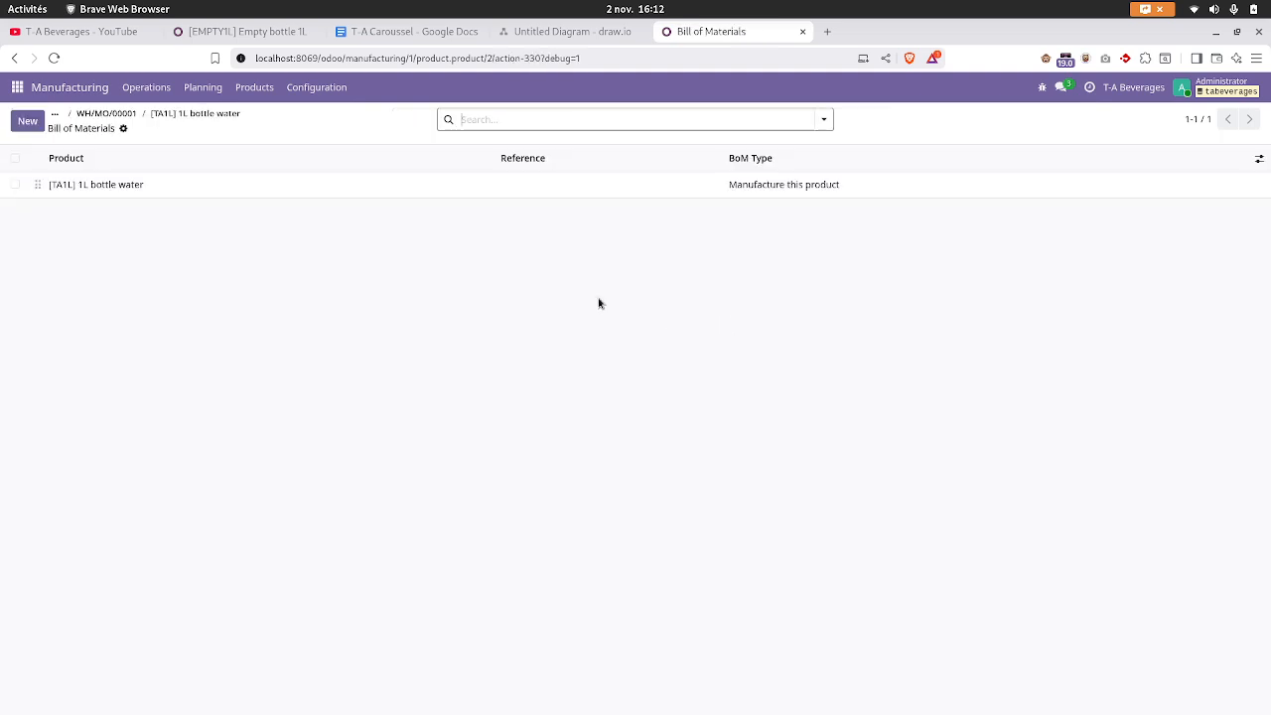
click(238, 188)
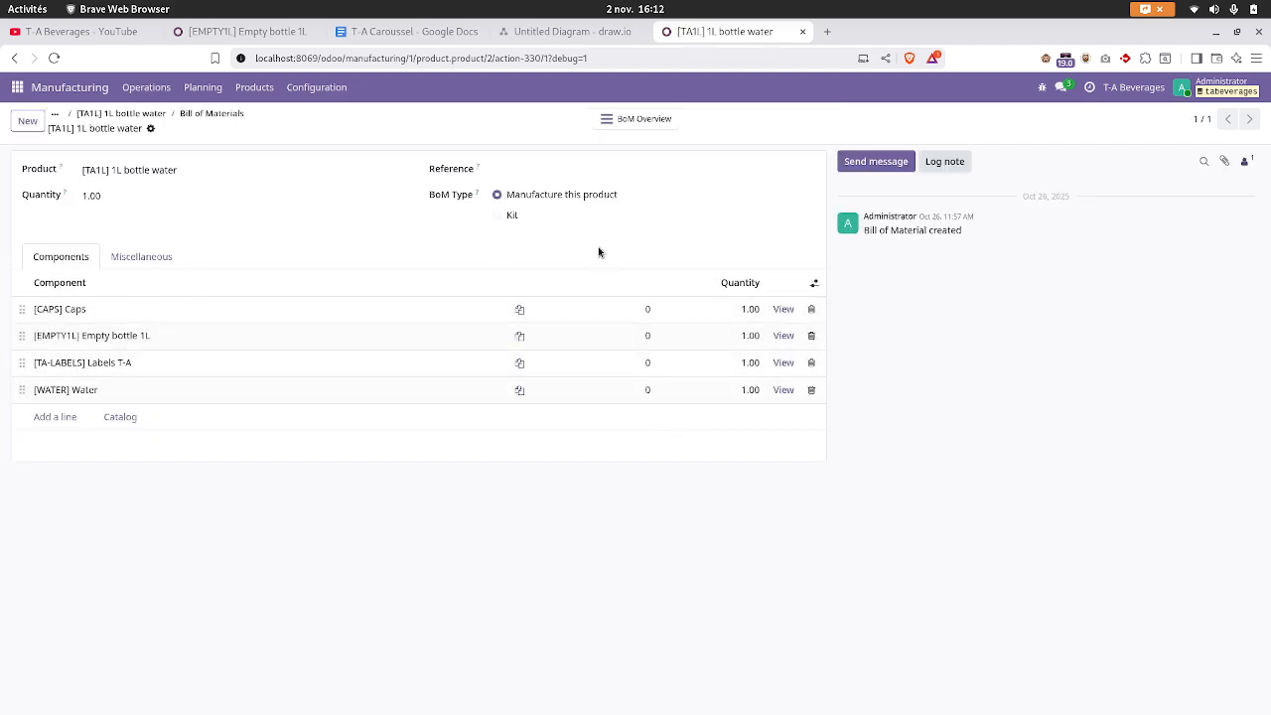
click(635, 119)
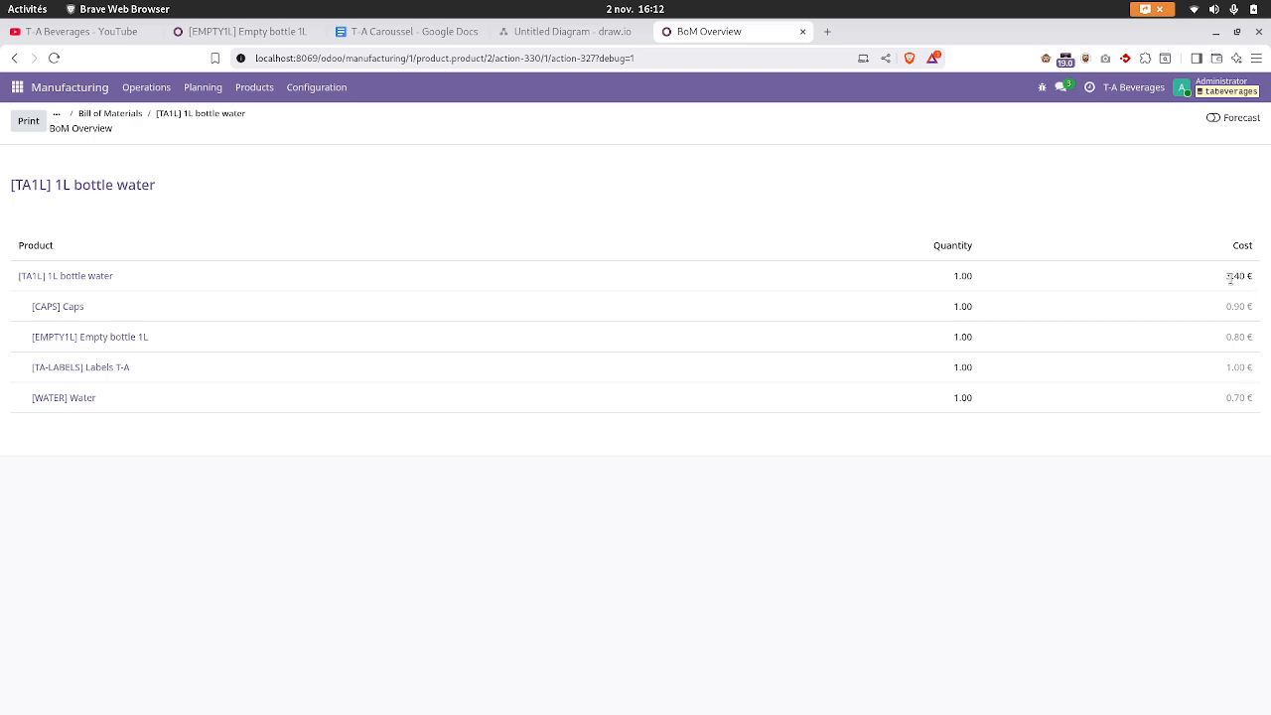
click(1212, 119)
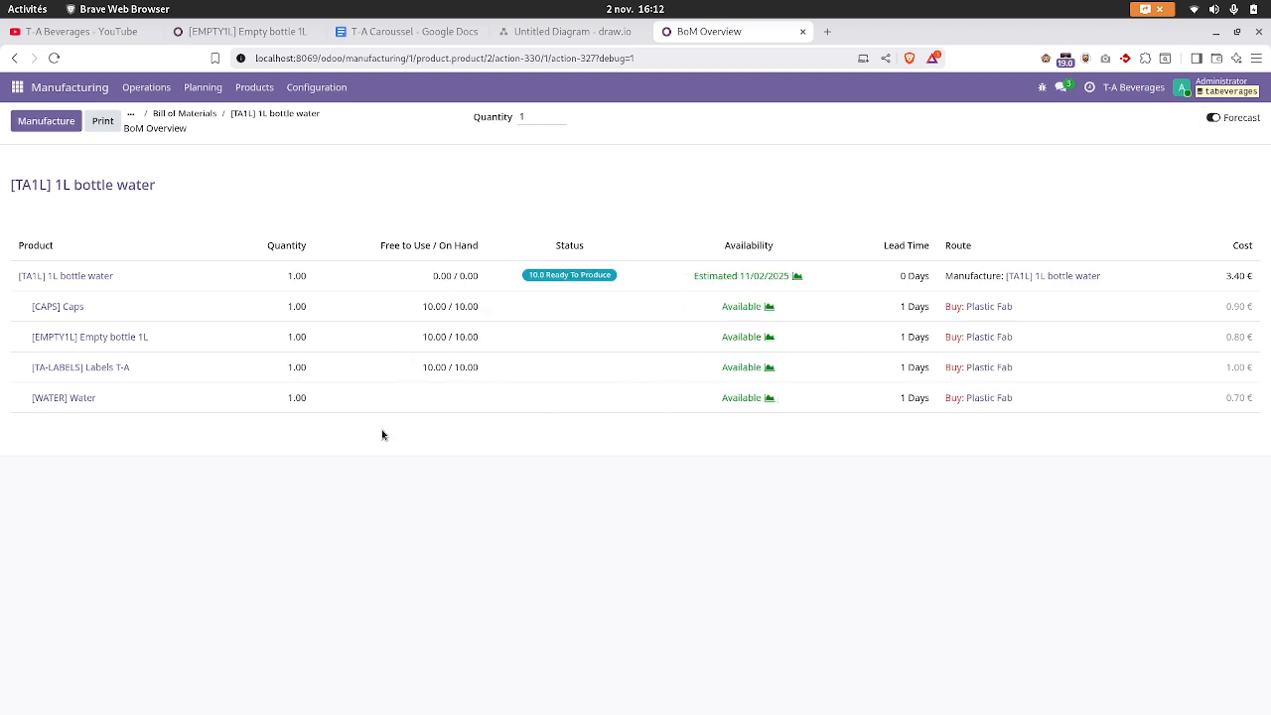
click(250, 113)
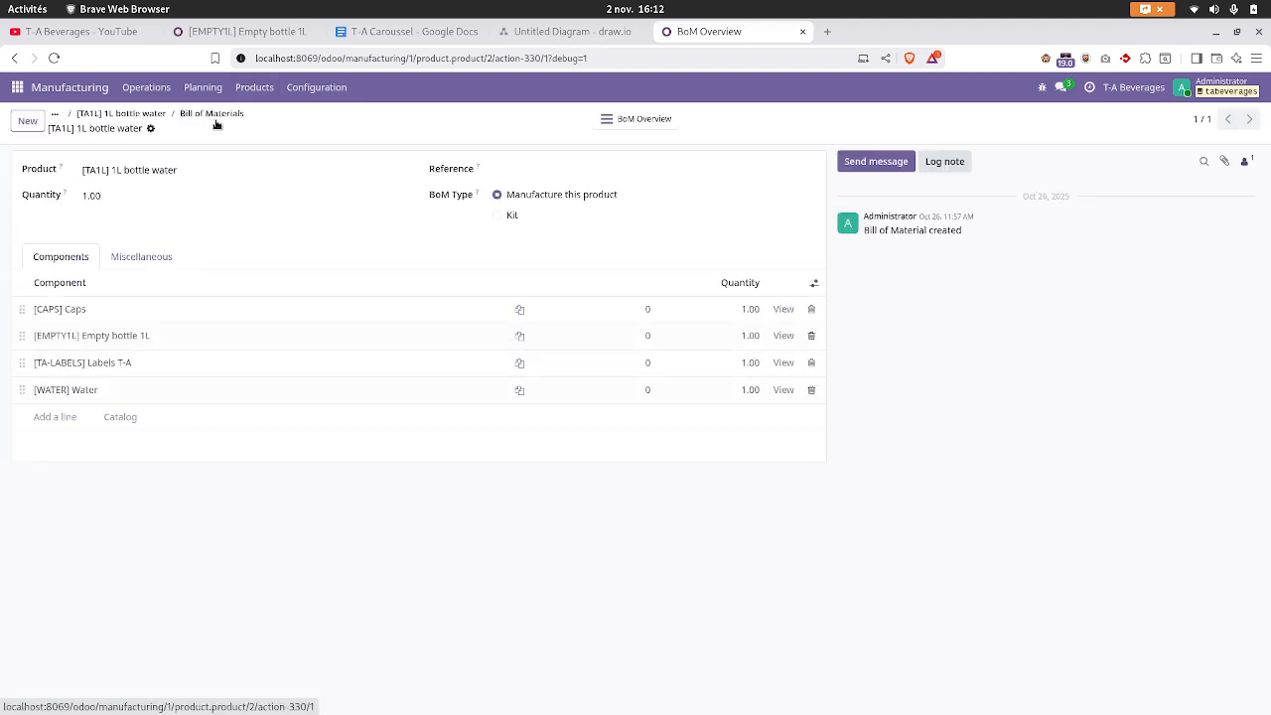
click(155, 115)
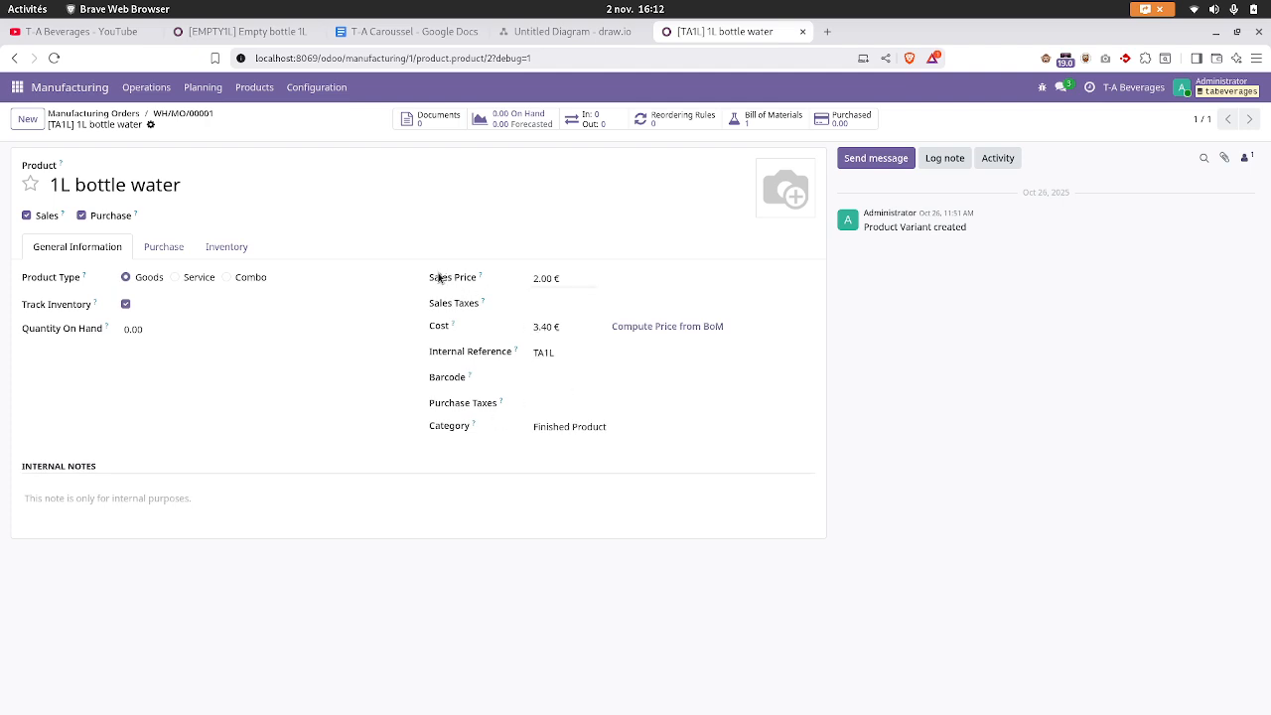
- Set the 1L bottle water product's sales price to 5 € and save it
click(566, 278)
text(5)
click(211, 405)
click(225, 124)
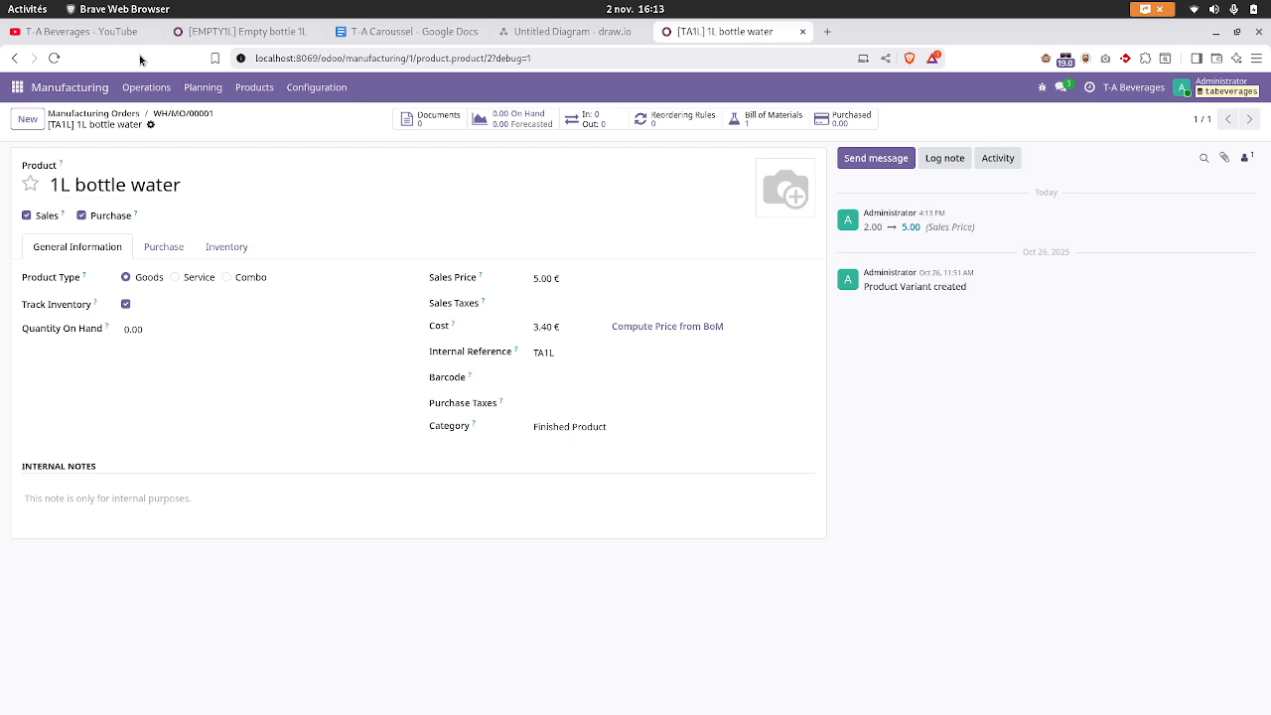
- View the T-A Beverages playlist on YouTube and return to the 1L bottle water product in Odoo
click(79, 31)
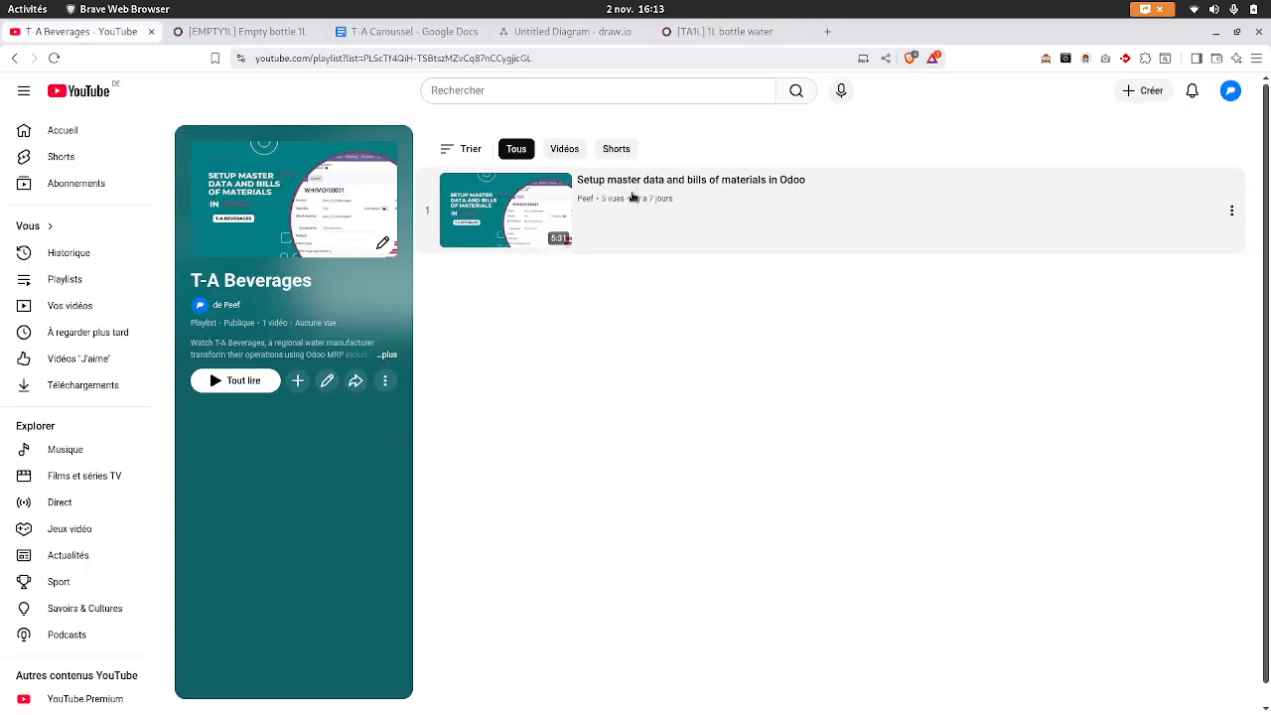
click(695, 33)
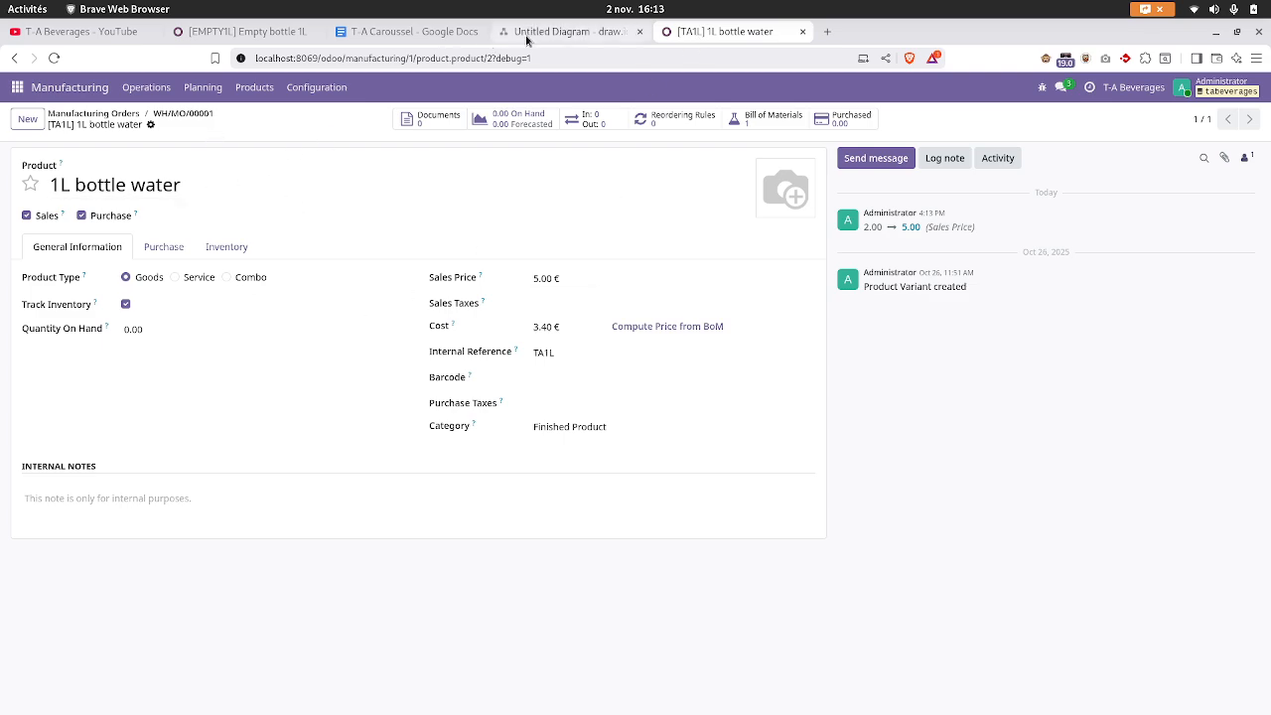
- Switch to the draw.io diagram to review its purchase, vendor and reordering sections, and return to the 1L bottle water product in Odoo
click(561, 31)
scroll(454, 432, up, 5)
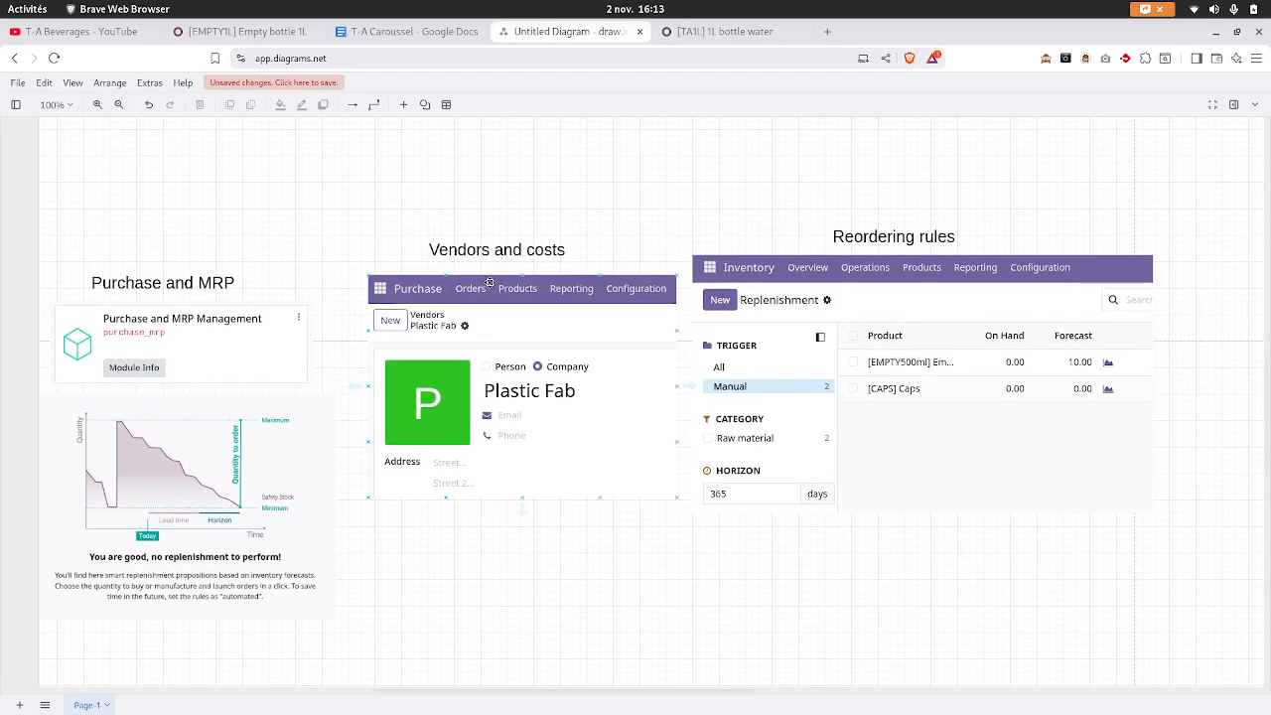
scroll(528, 474, down, 3)
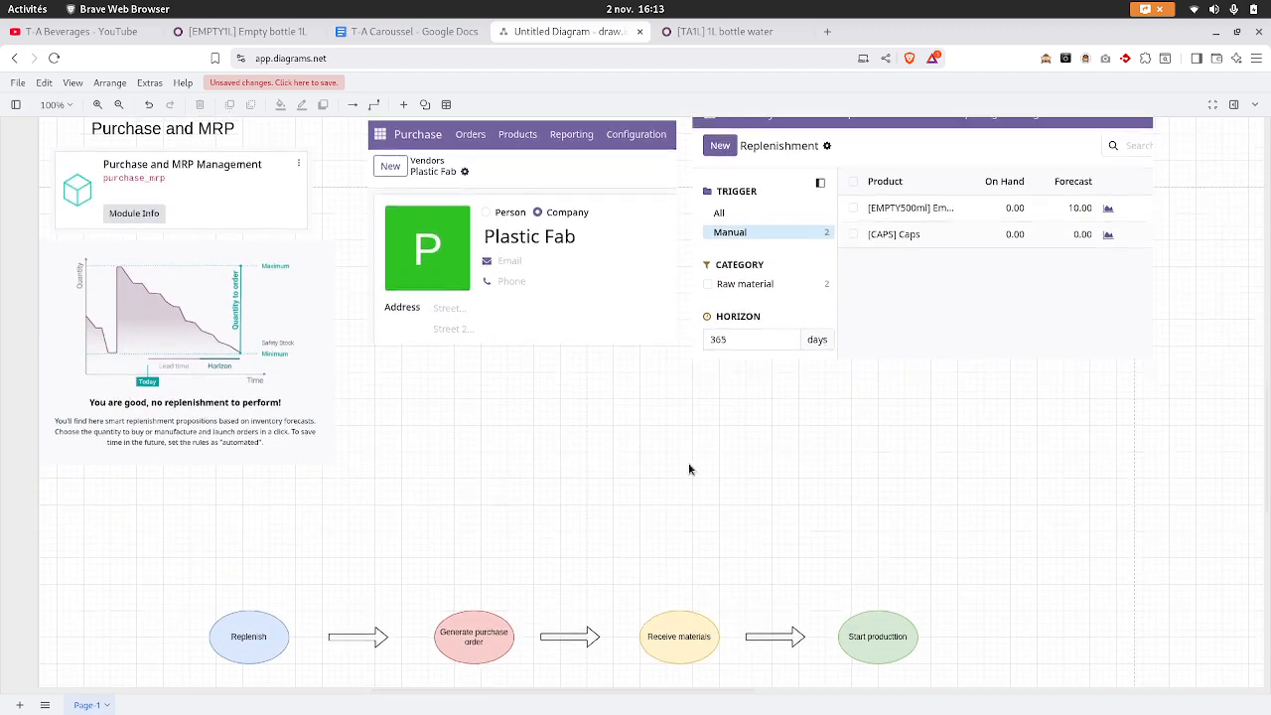
scroll(661, 511, up, 2)
click(699, 33)
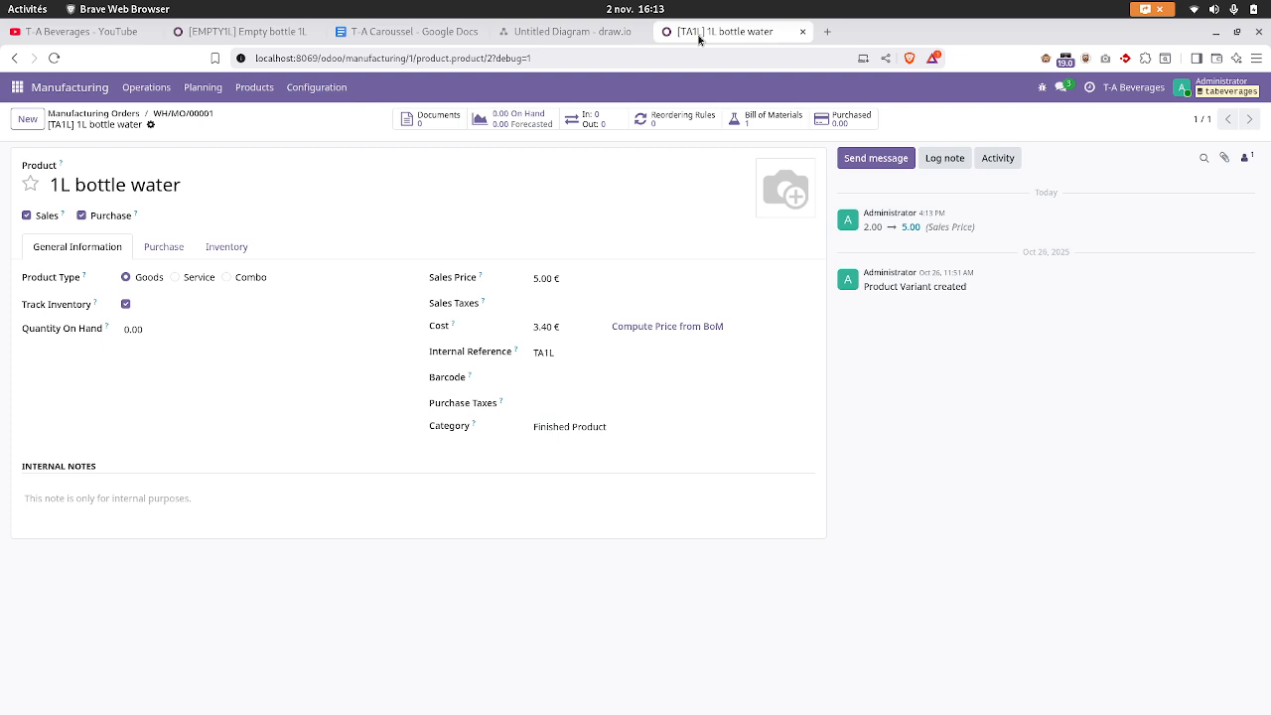
- Open the Inventory app's Replenishment list and remove the Not Snoozed and To Reorder filters to show all reordering rules
click(16, 87)
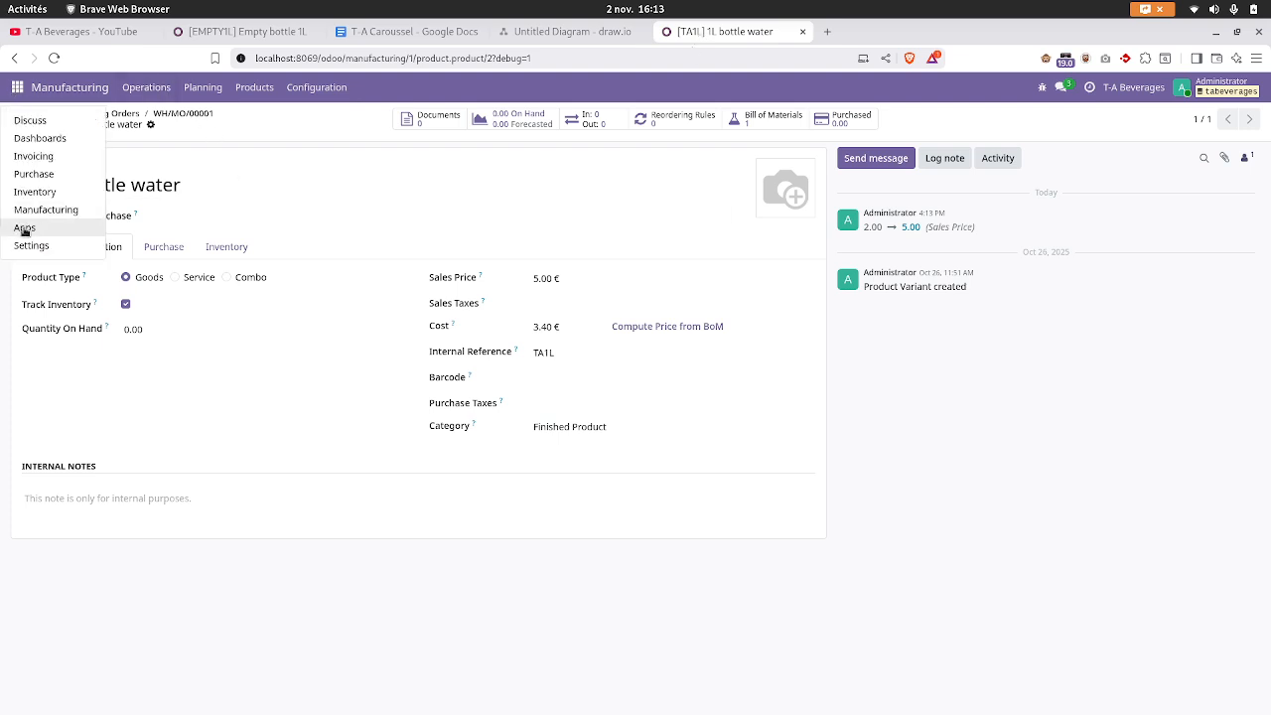
click(30, 189)
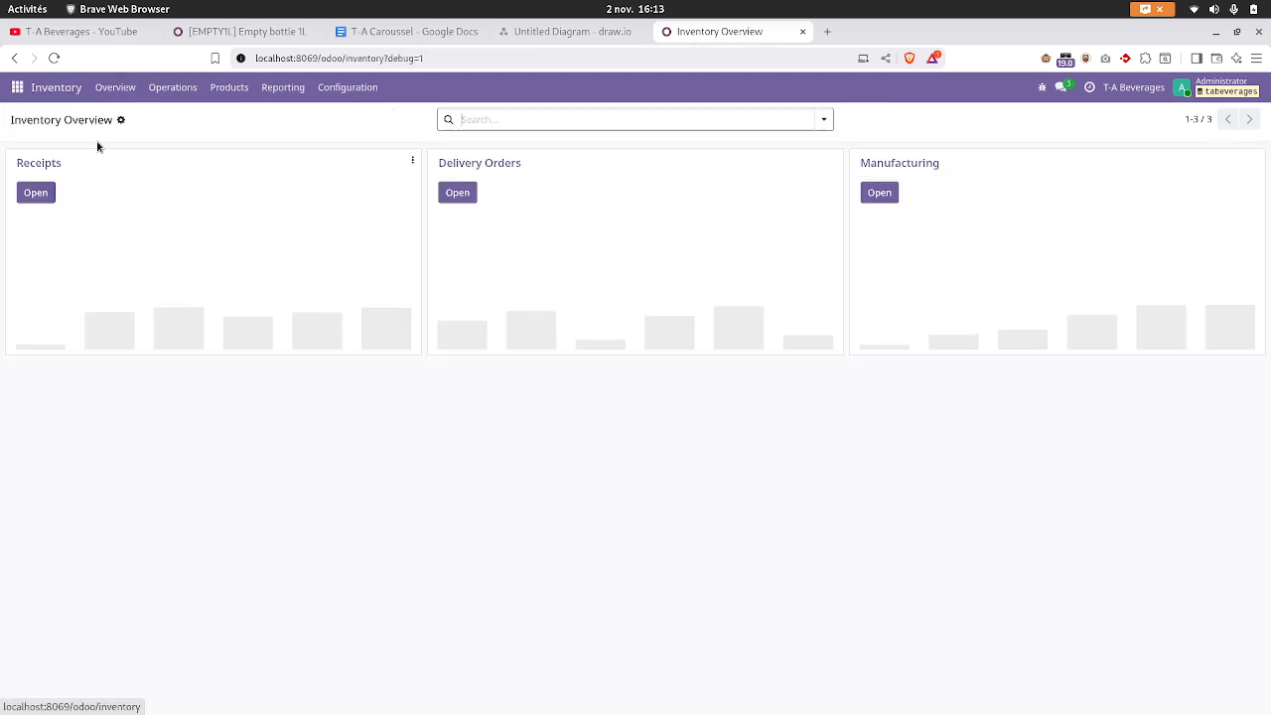
click(172, 88)
click(183, 275)
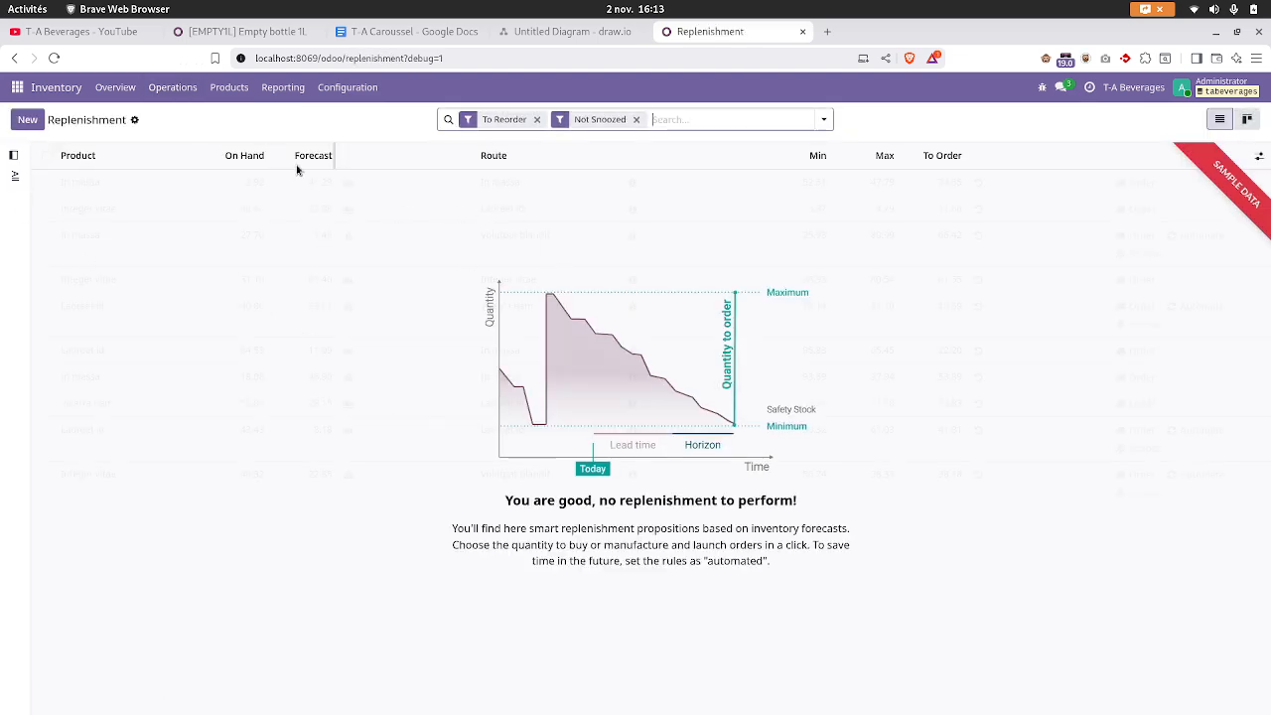
click(636, 120)
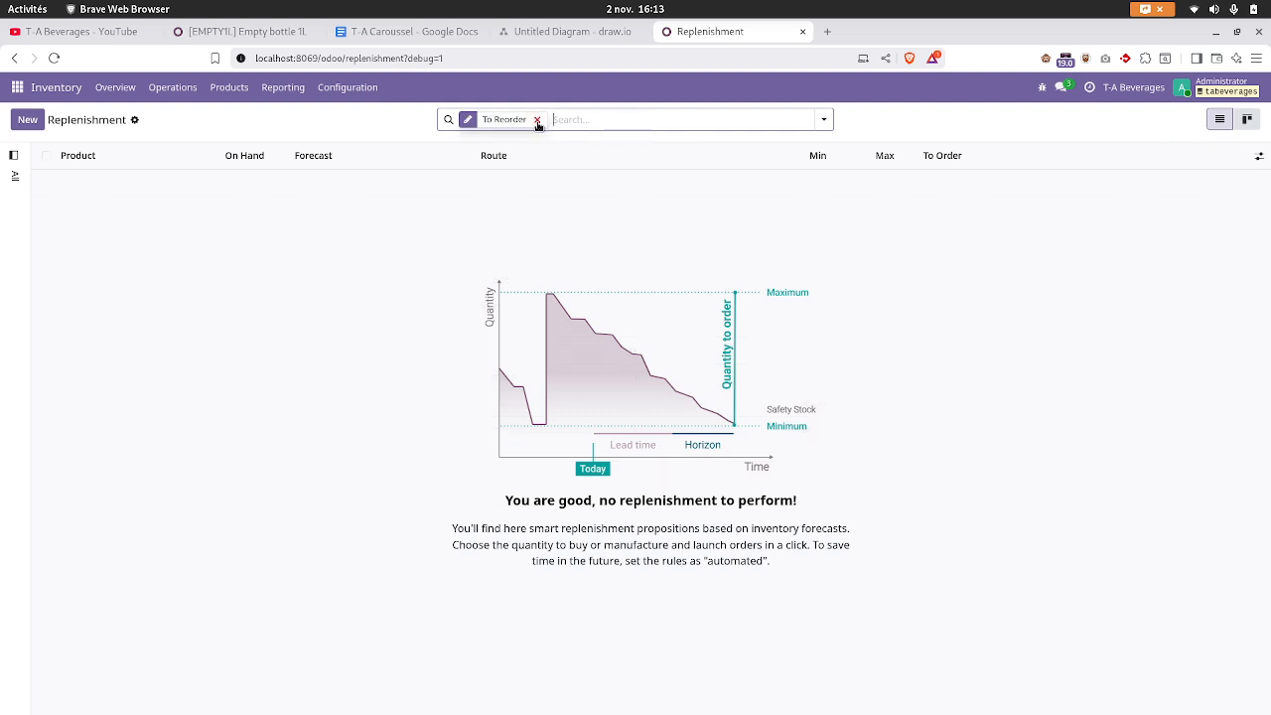
click(537, 120)
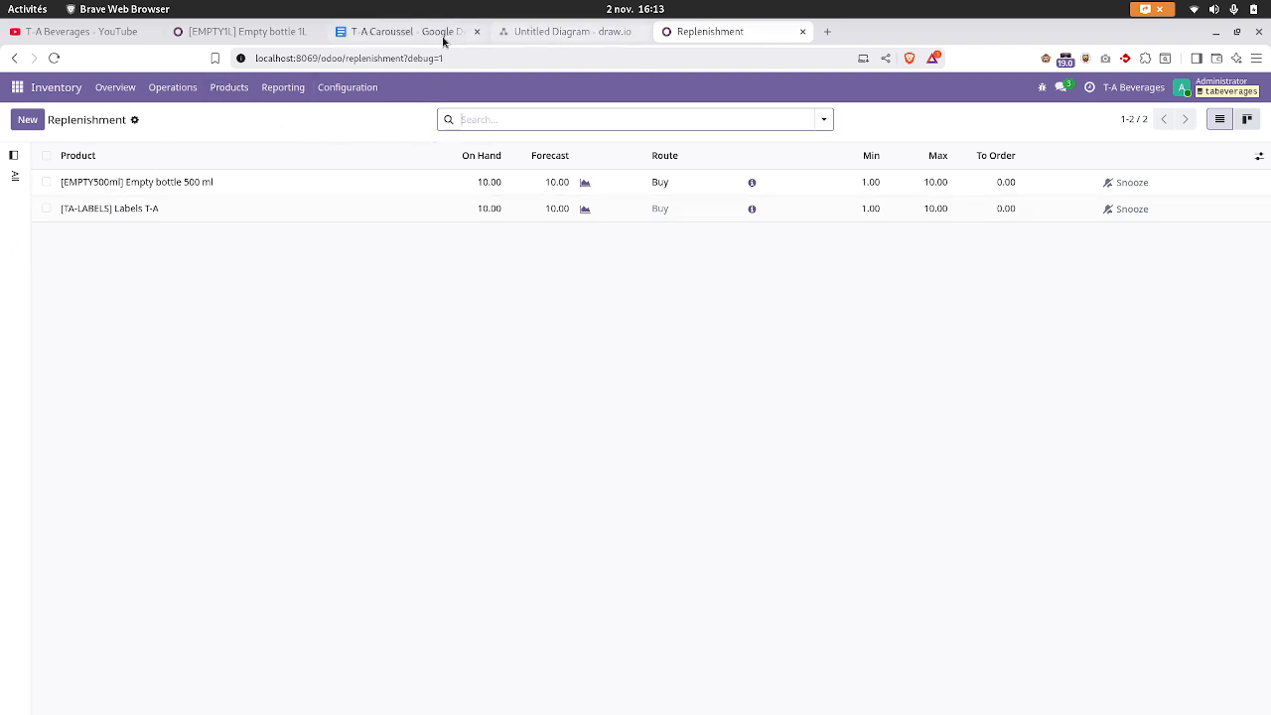
- Switch back to the draw.io diagram and review the flow from Replenish to Start production and the sections above it
click(549, 31)
scroll(580, 452, down, 2)
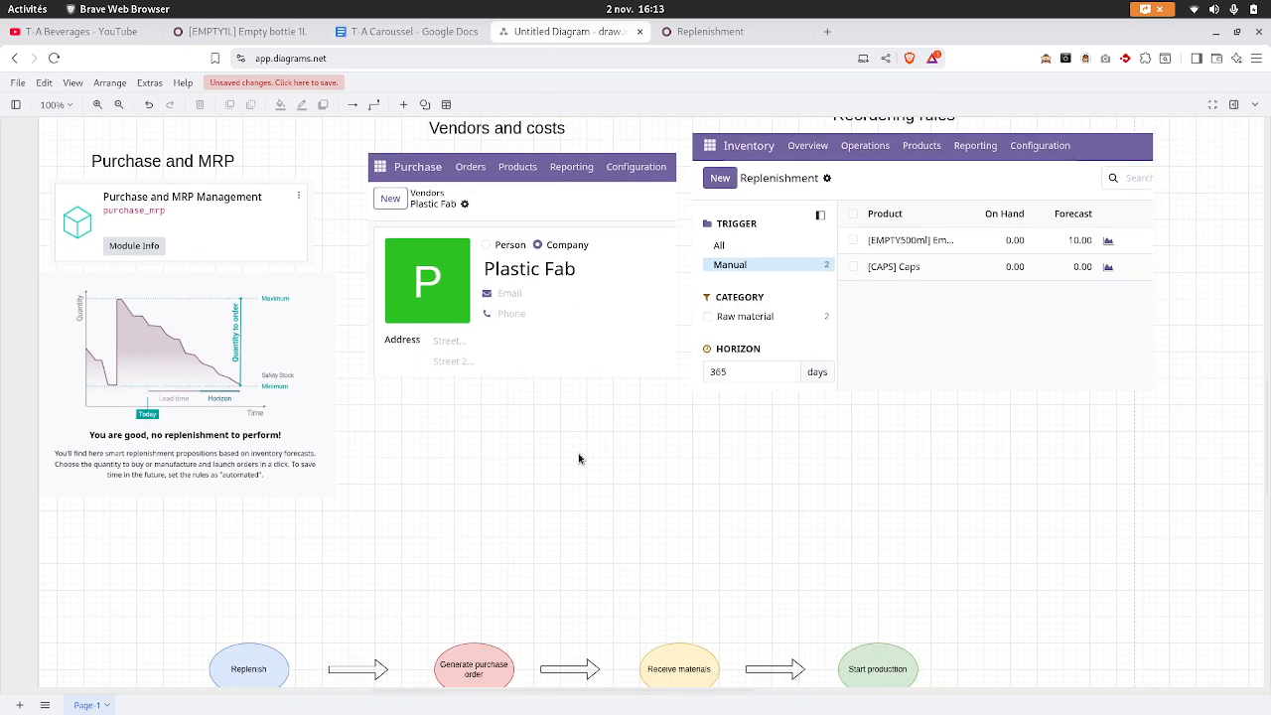
scroll(579, 458, down, 1)
scroll(558, 452, down, 2)
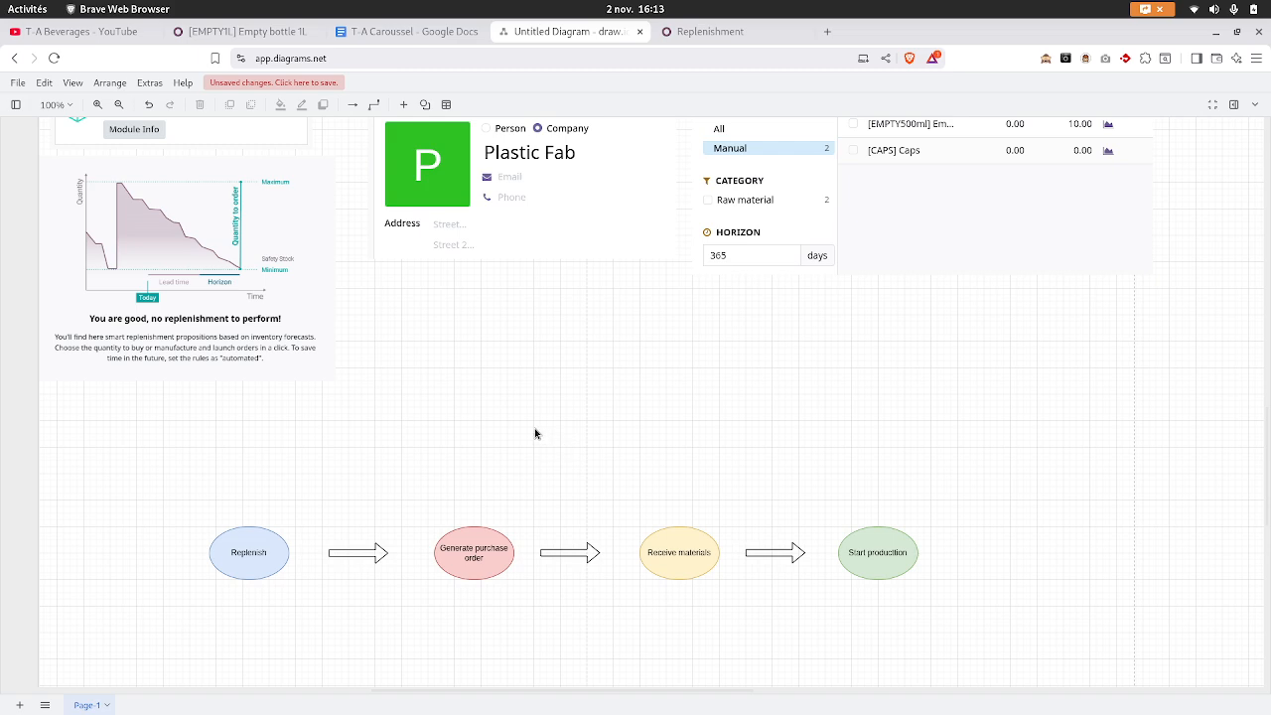
scroll(534, 433, up, 3)
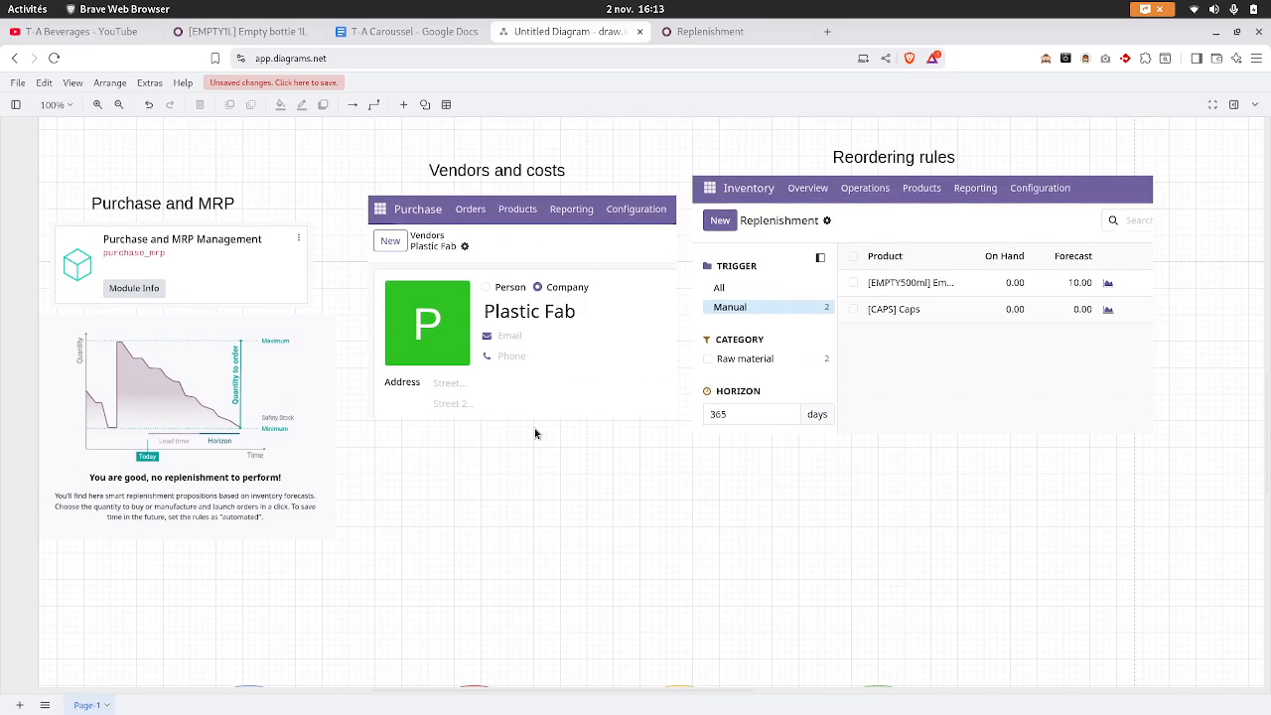